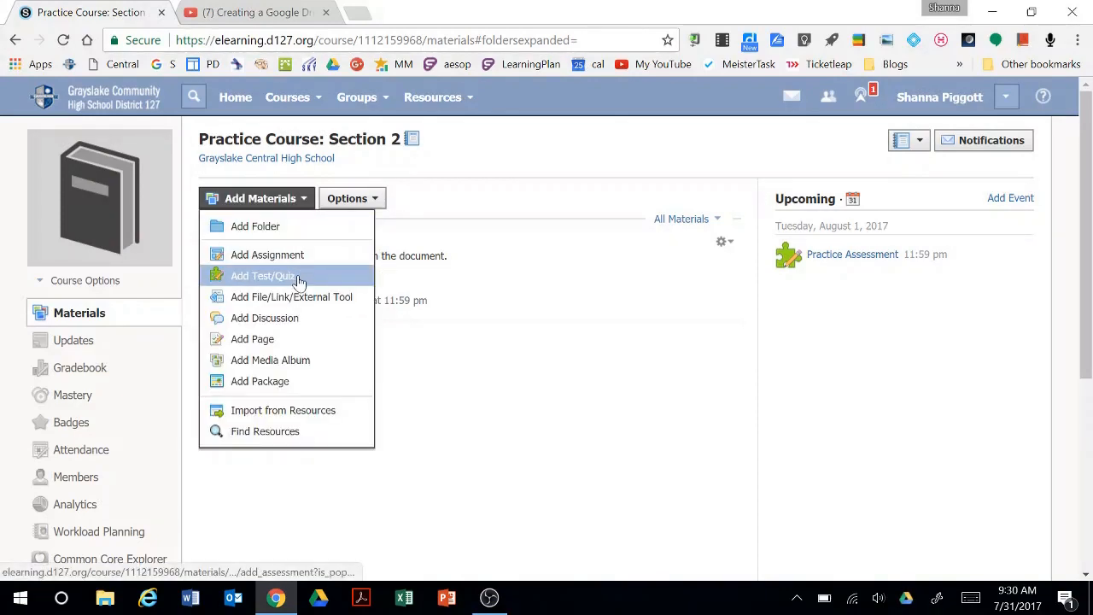
- Start a new test/quiz named "Practice Assessment 1" with a due date of 8/08/17
click(298, 278)
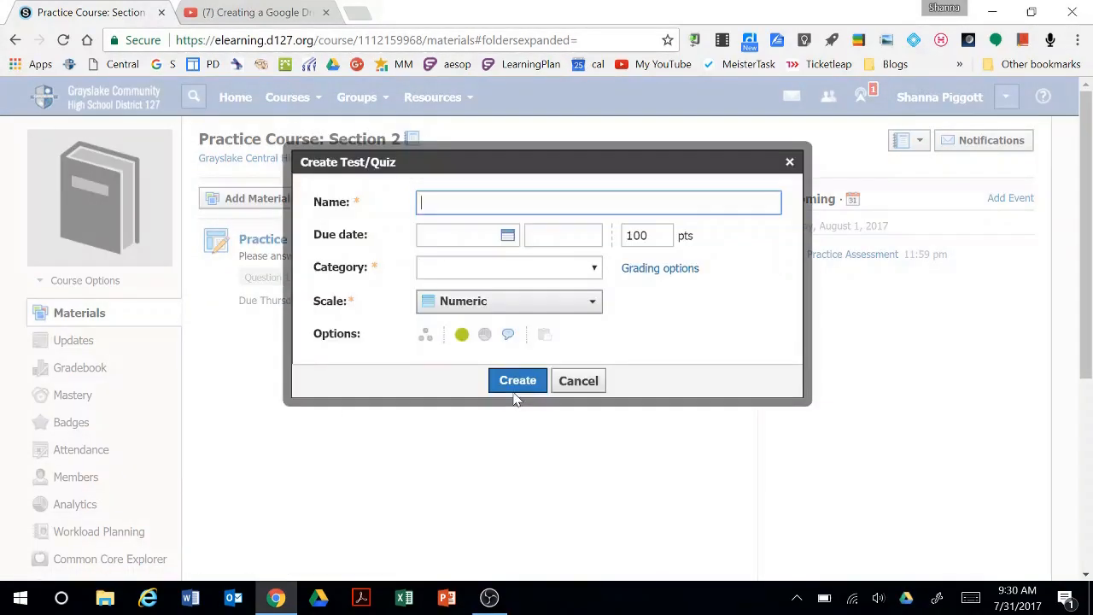
text(PRa)
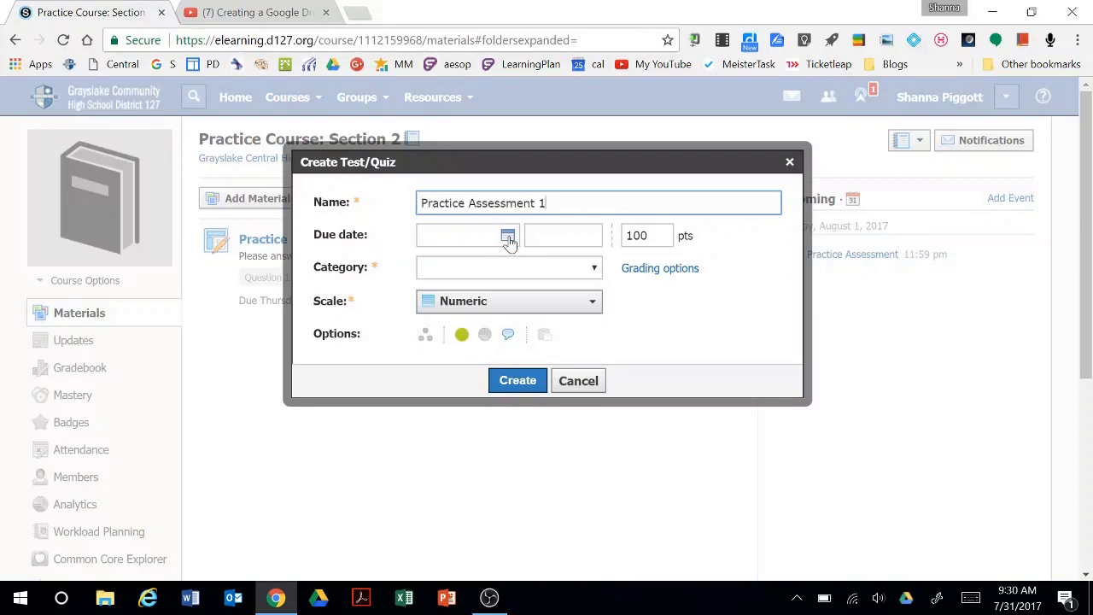
click(509, 237)
click(633, 271)
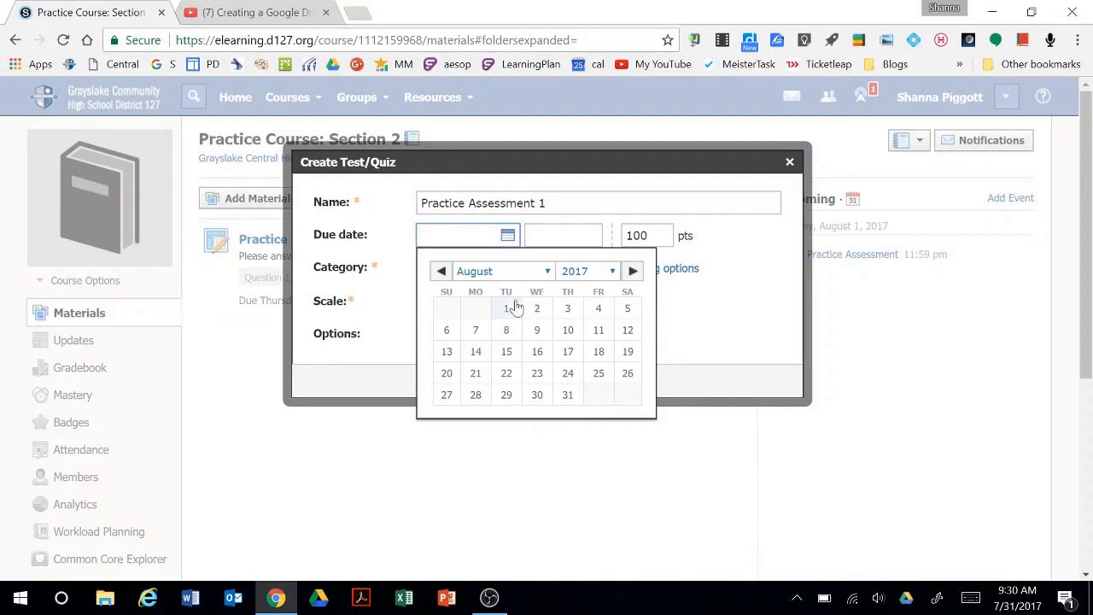
click(506, 330)
- Set the test to 20 points in the category "practice 1", mark it unpublished and create it
double_click(640, 236)
text(1)
text(20)
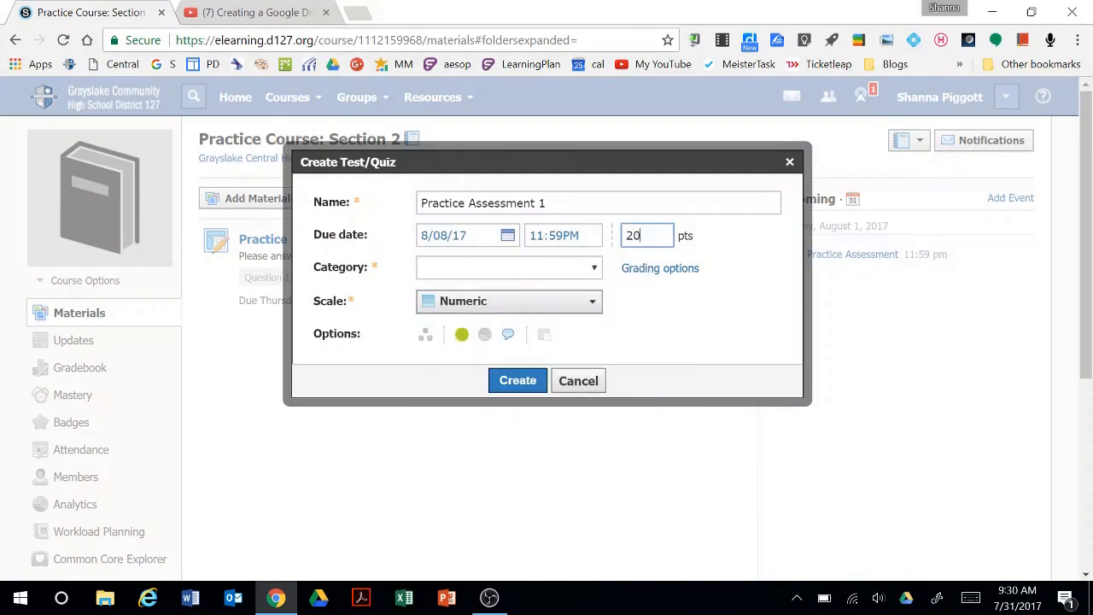
click(586, 275)
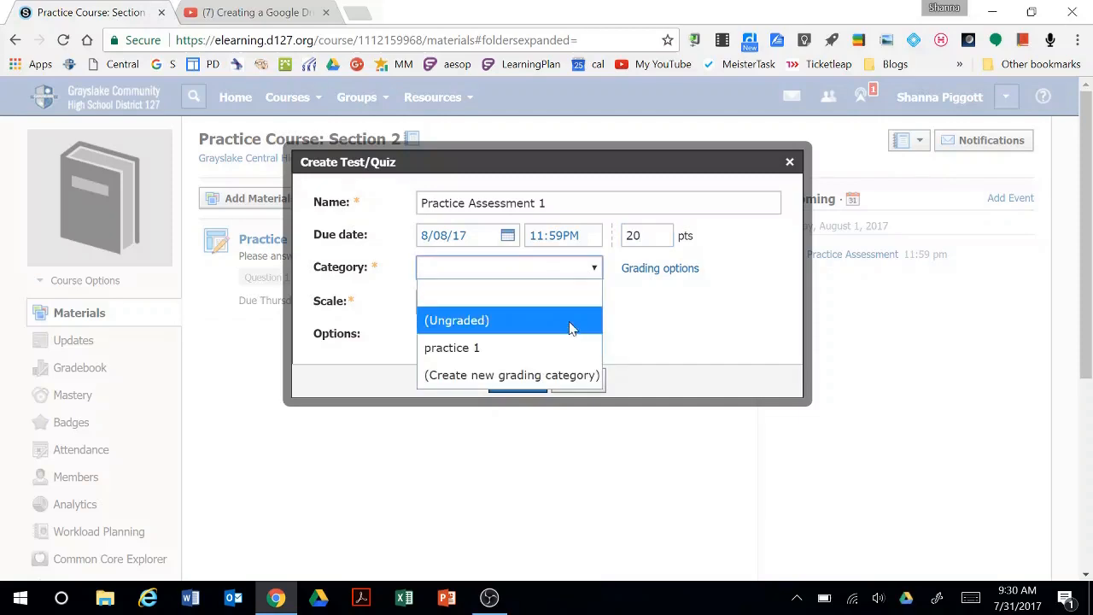
click(570, 346)
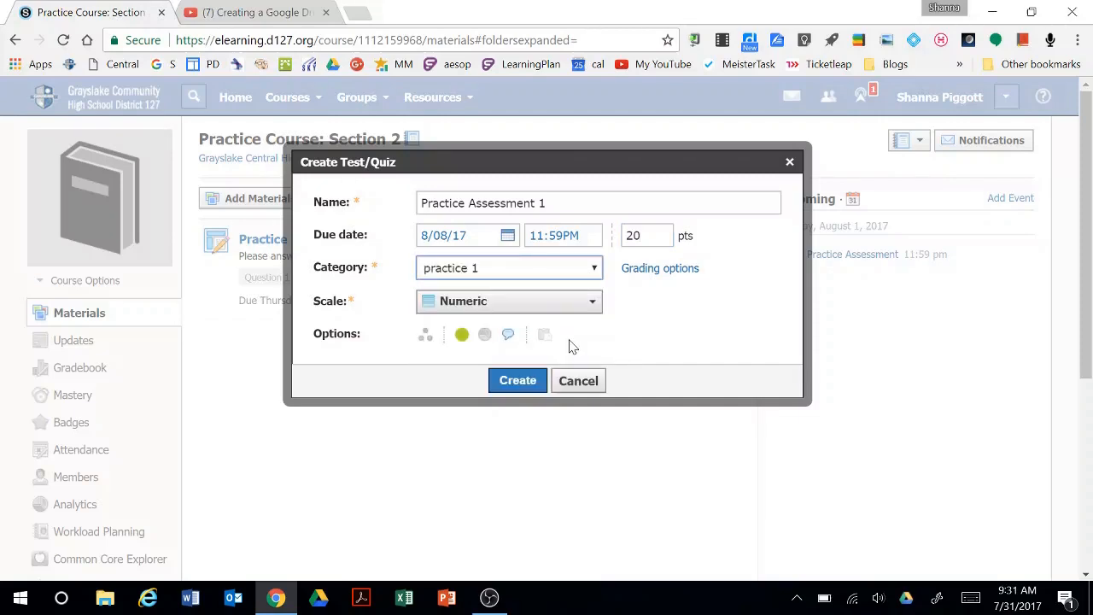
click(461, 336)
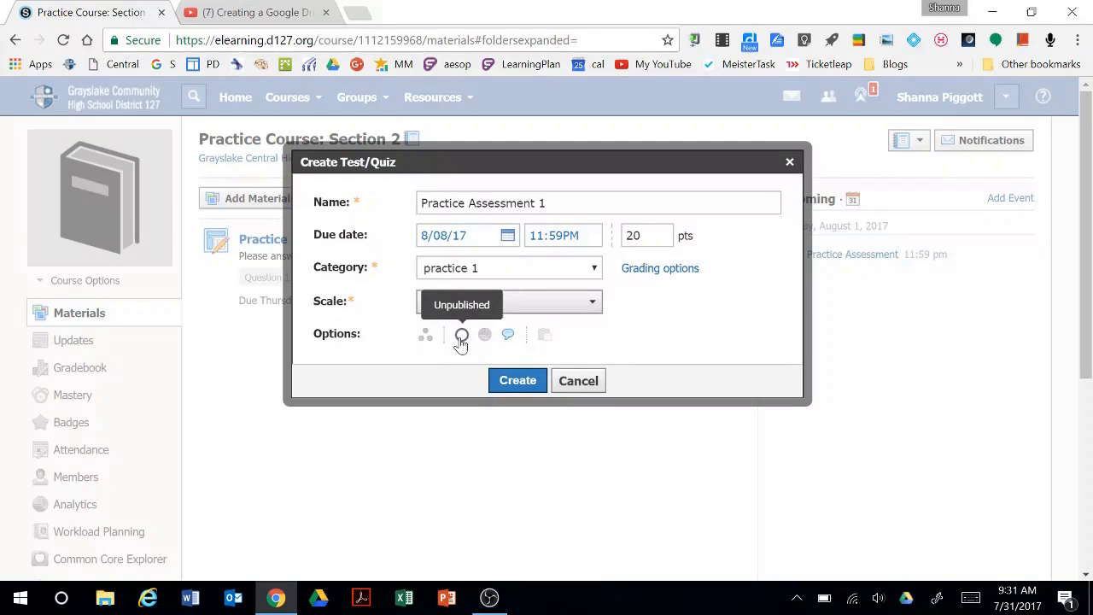
click(518, 381)
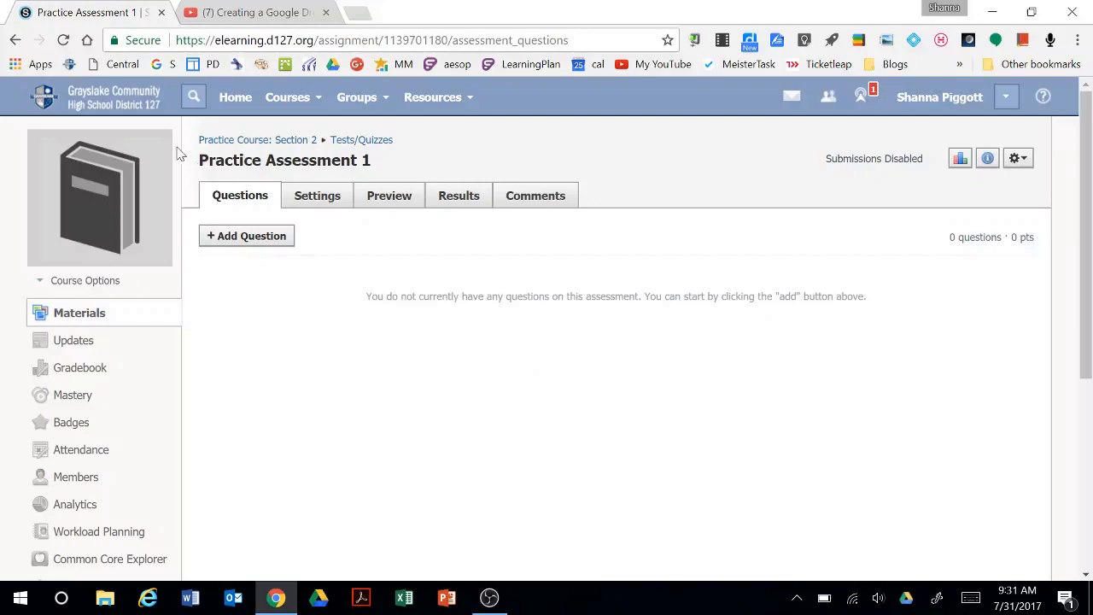
- Start a text block in the assessment reading "Please watch the video and answer the questions."
click(250, 236)
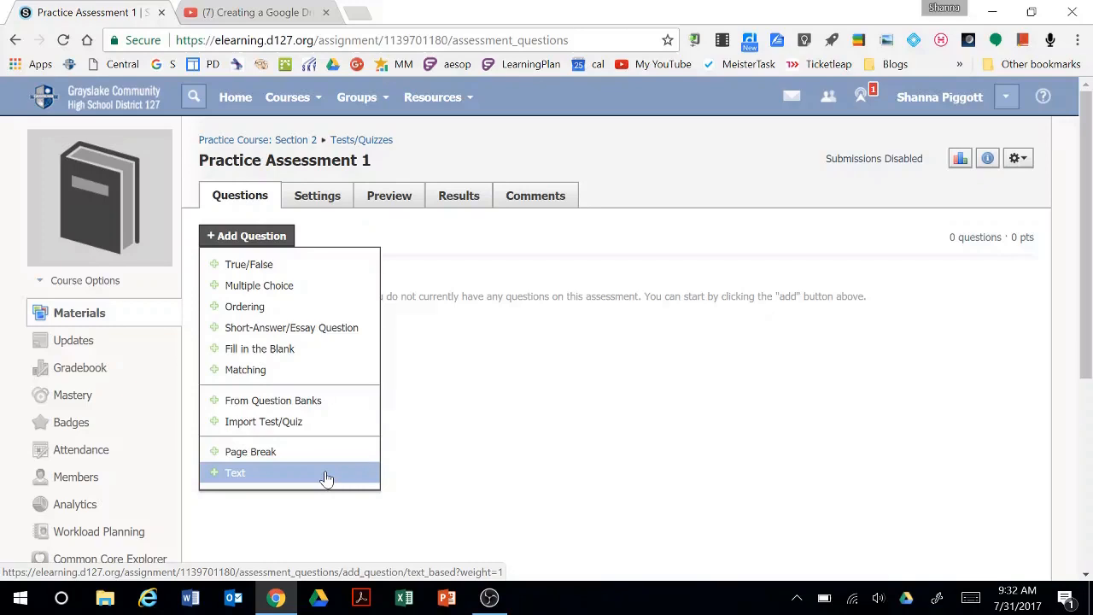
click(256, 477)
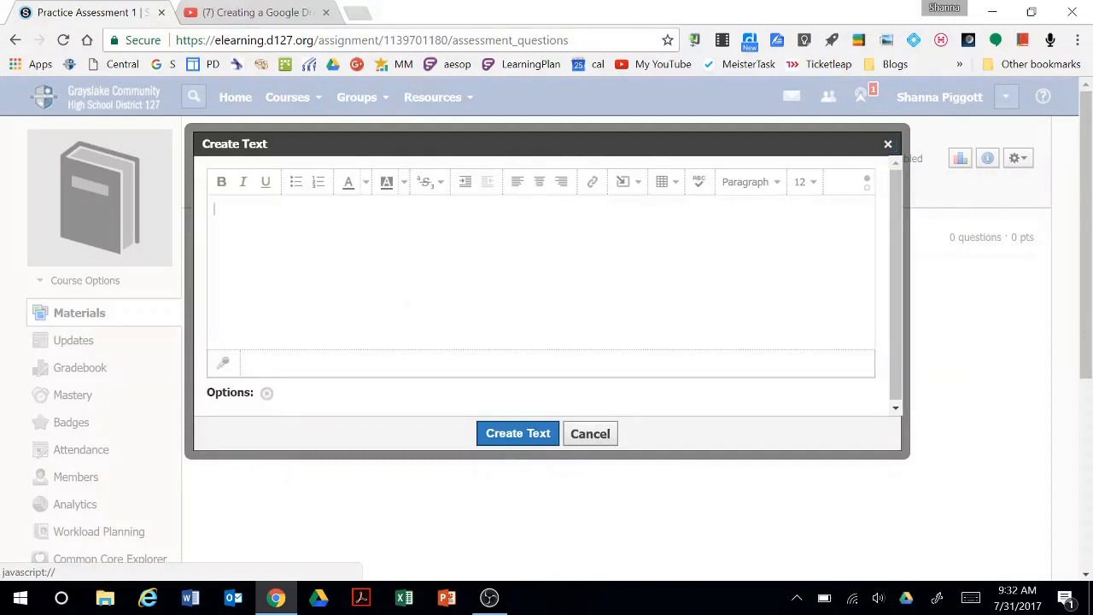
text(Please add)
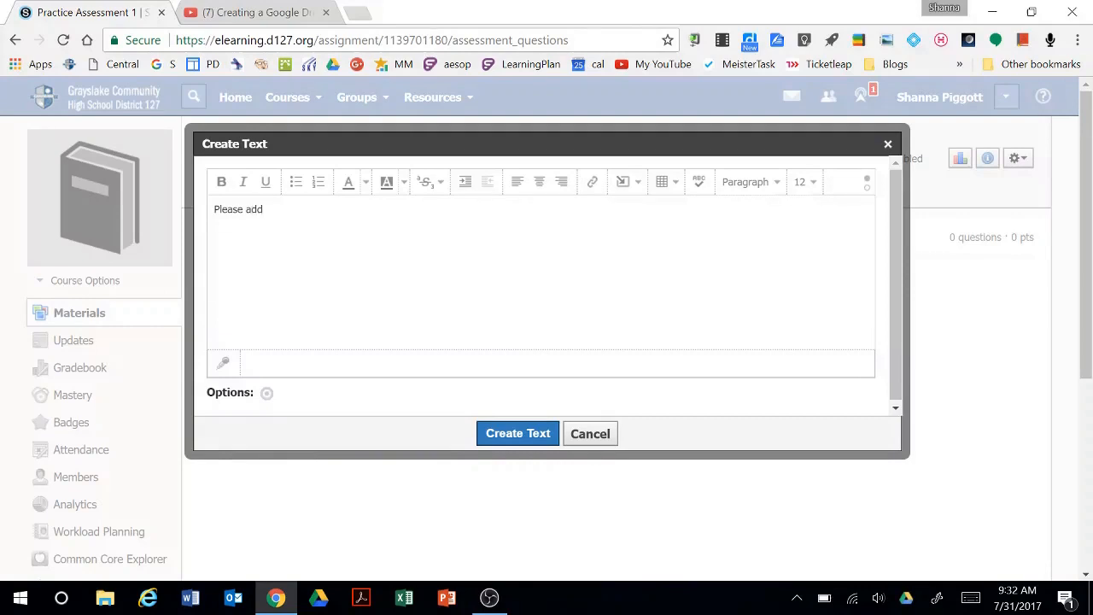
key(BackSpace)
key(BackSpace)
text(watch the video and answer the questions.)
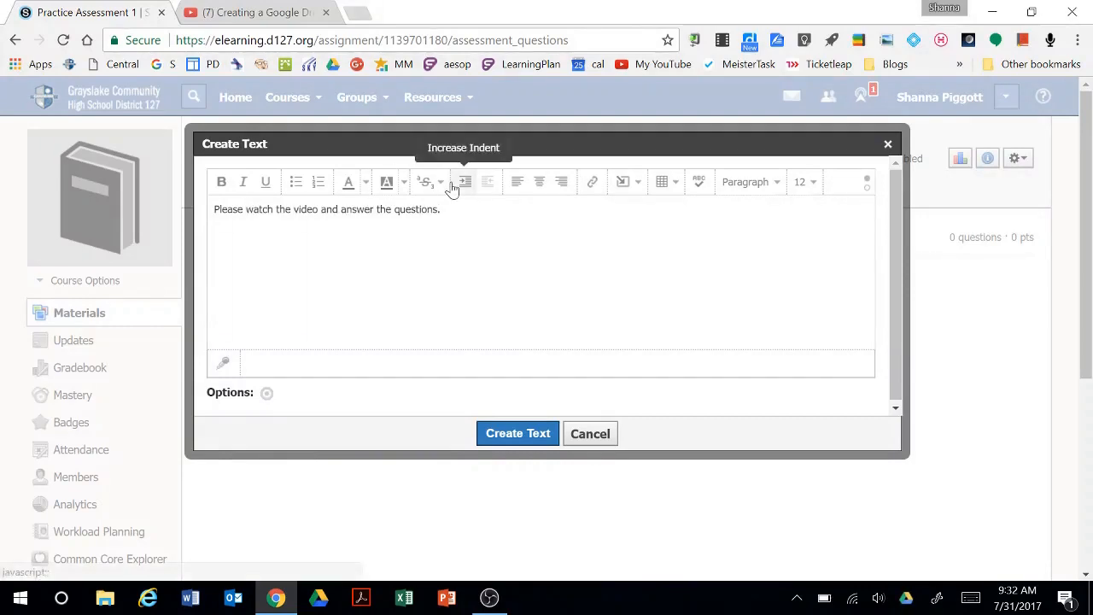
click(639, 190)
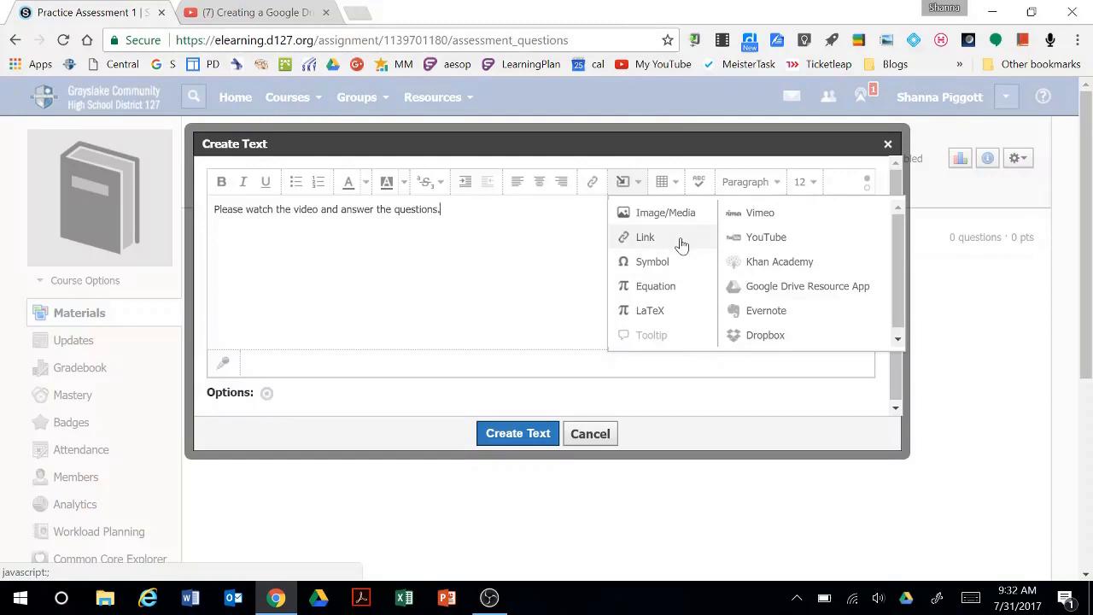
click(767, 237)
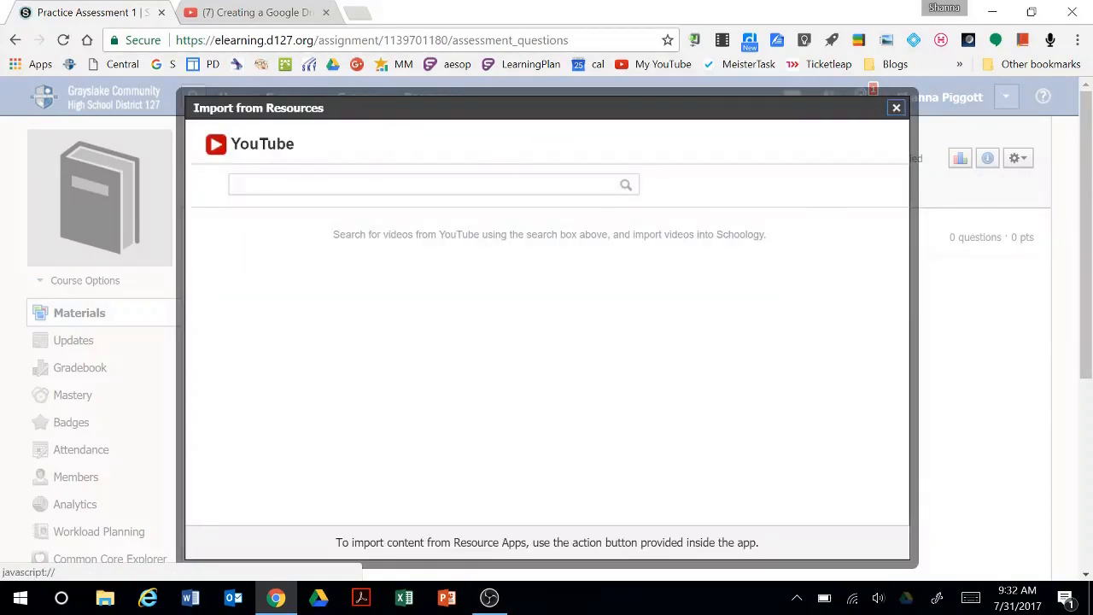
click(250, 184)
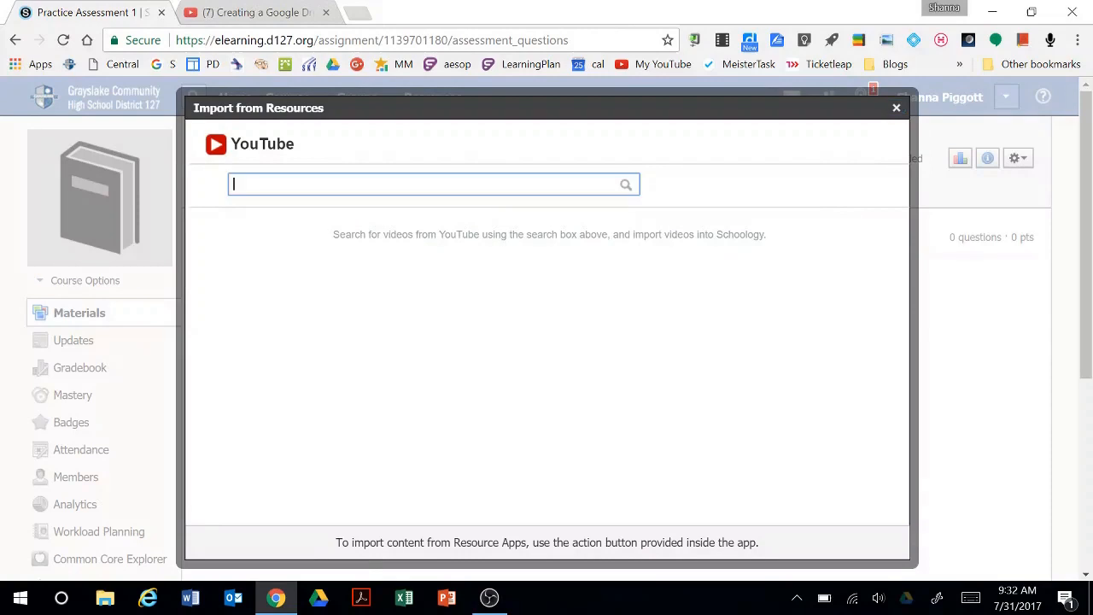
text(https://www.youtube.com/watch?v=iCwaKqSaUuI)
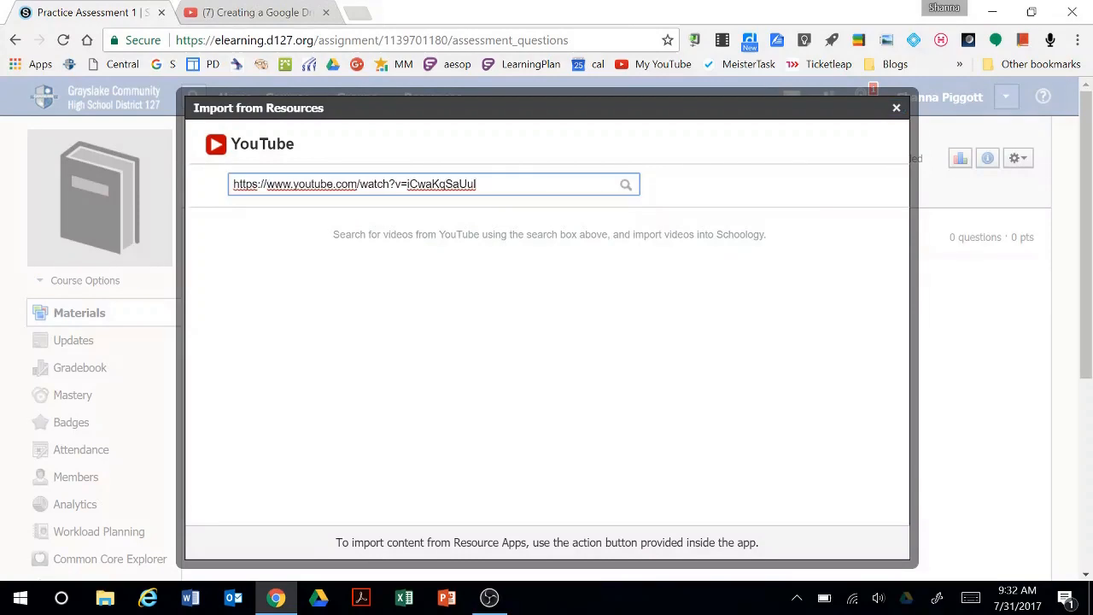
click(626, 184)
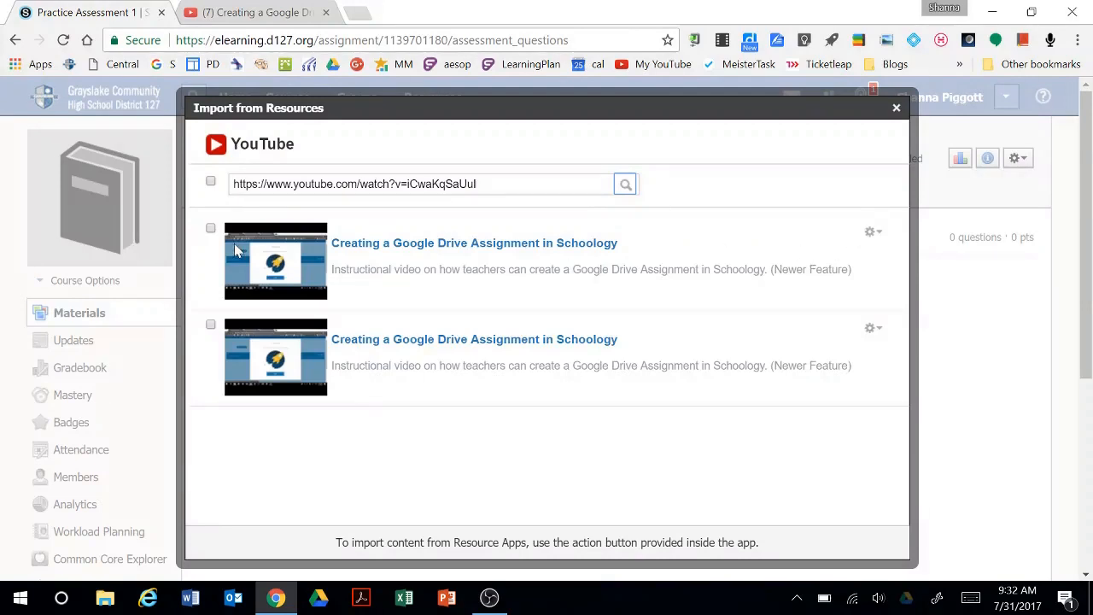
- Import the first "Creating a Google Drive Assignment in Schoology" video as an embed and save the text block
click(211, 229)
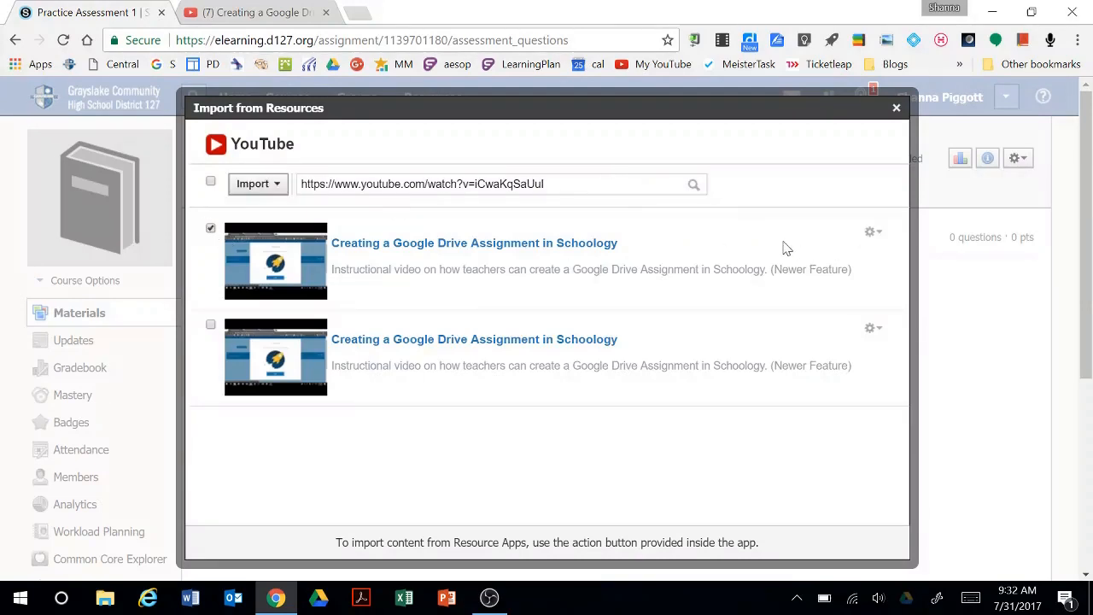
click(871, 232)
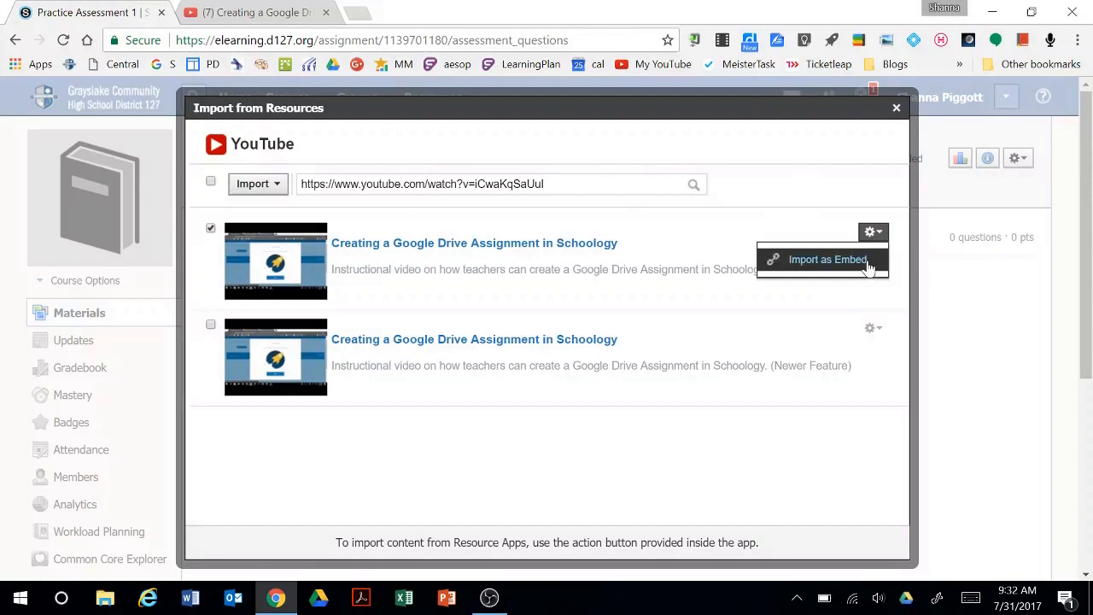
click(867, 267)
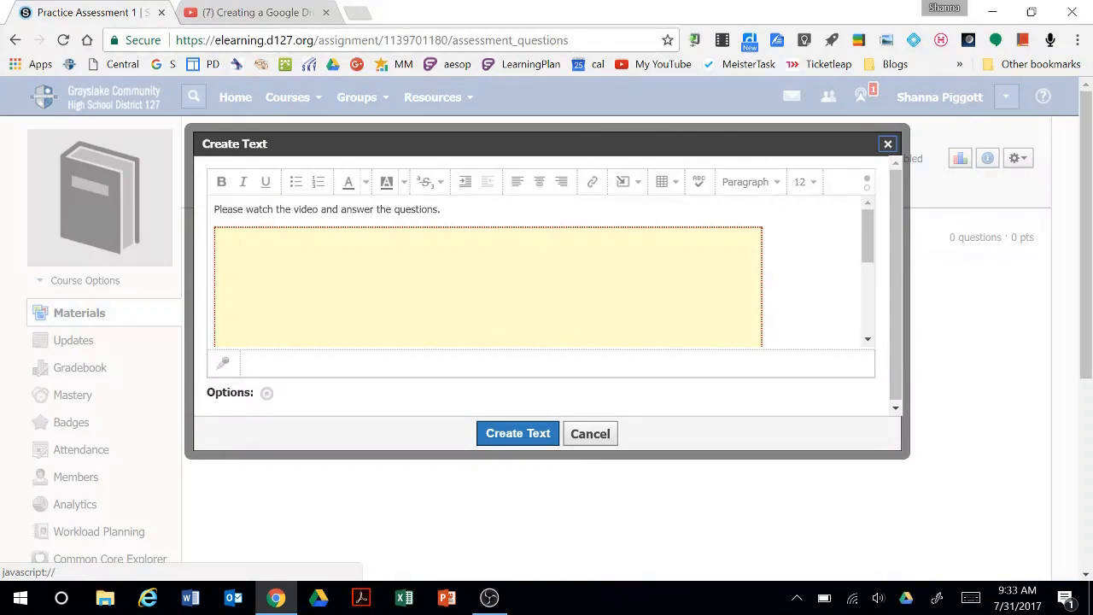
click(491, 436)
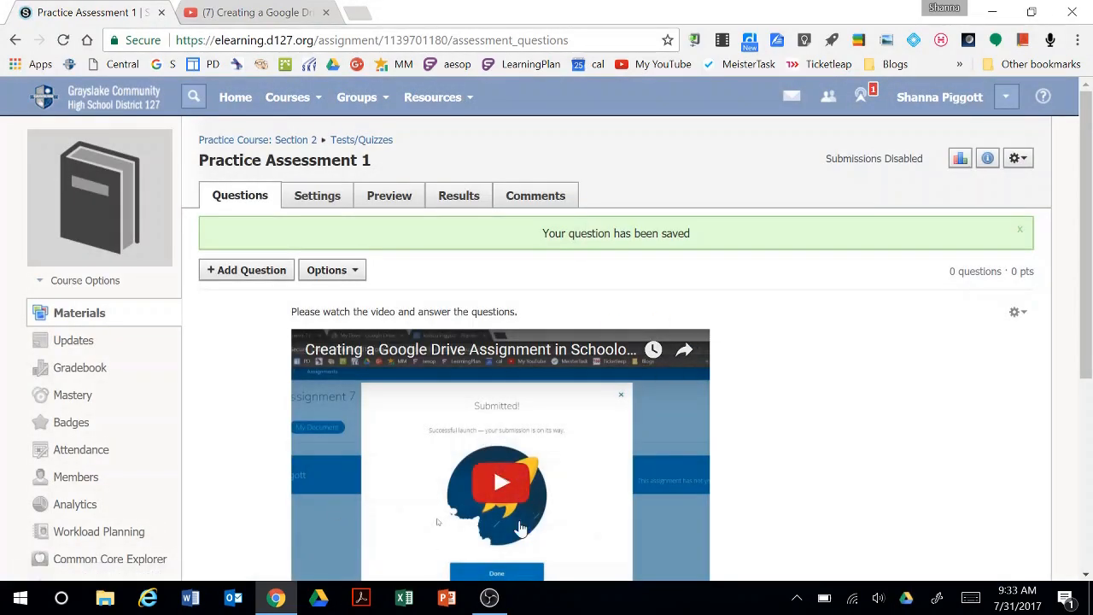
- Add a 1-point True/False question, "It is possible to create a google drive assignment in Schoology.", with True as the correct answer
scroll(598, 256, down, 2)
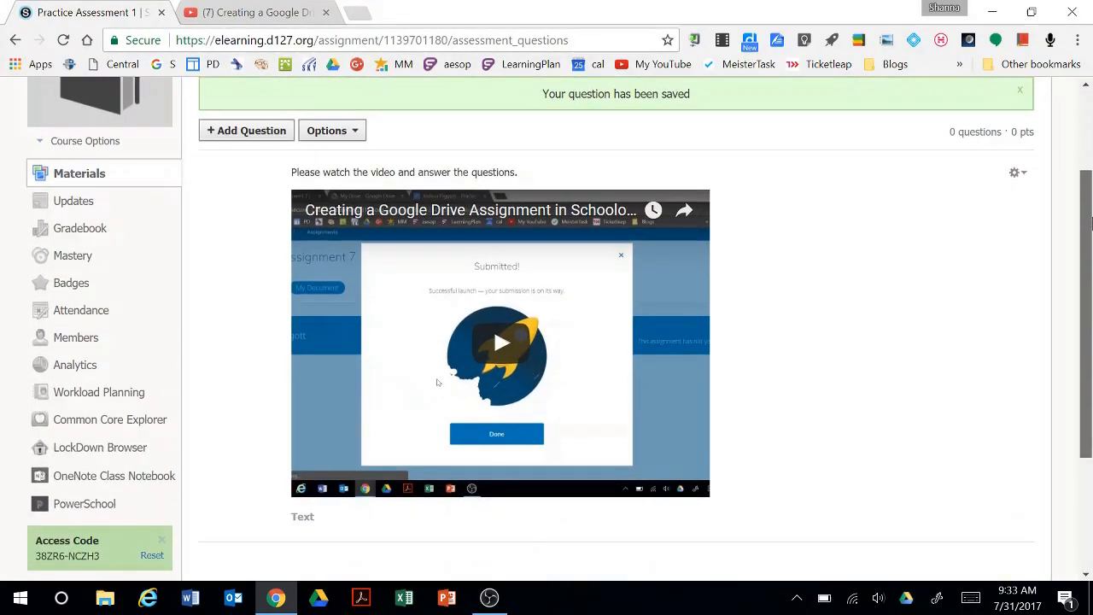
click(276, 135)
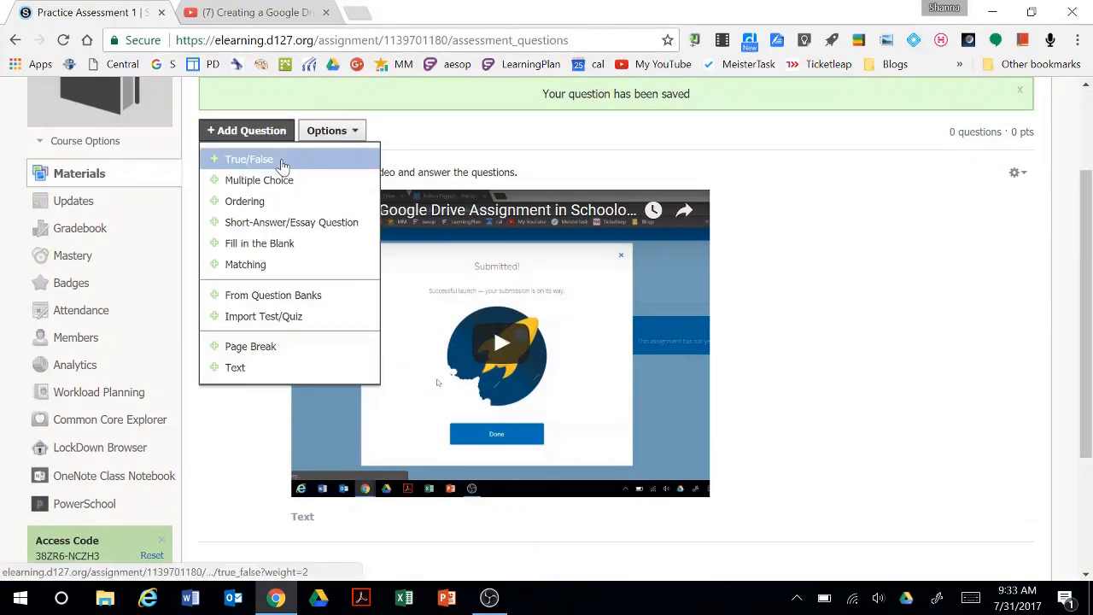
click(283, 164)
scroll(428, 308, down, 5)
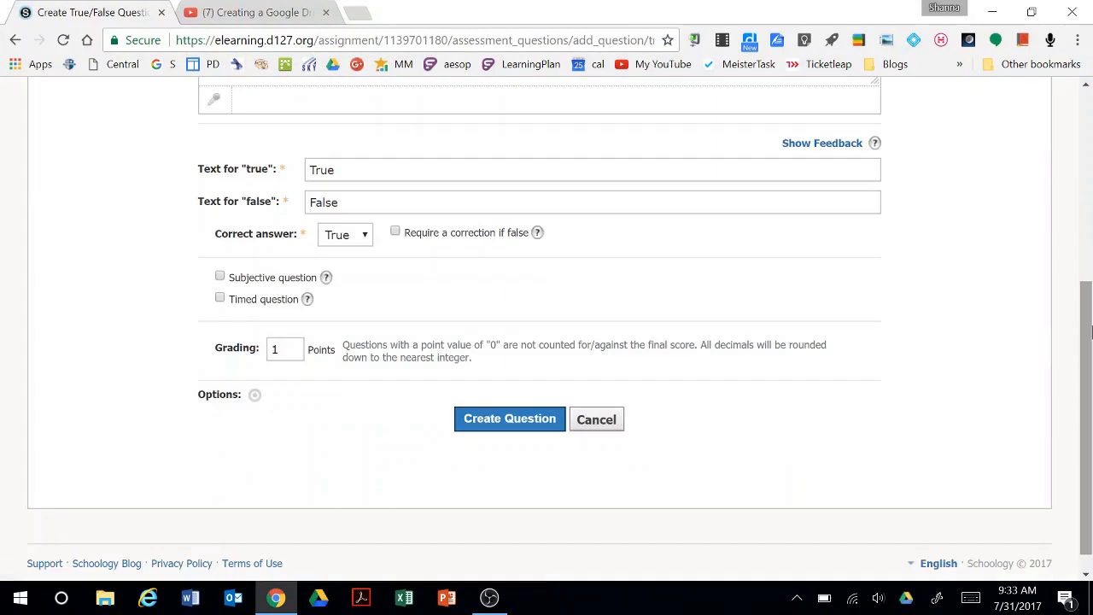
click(495, 425)
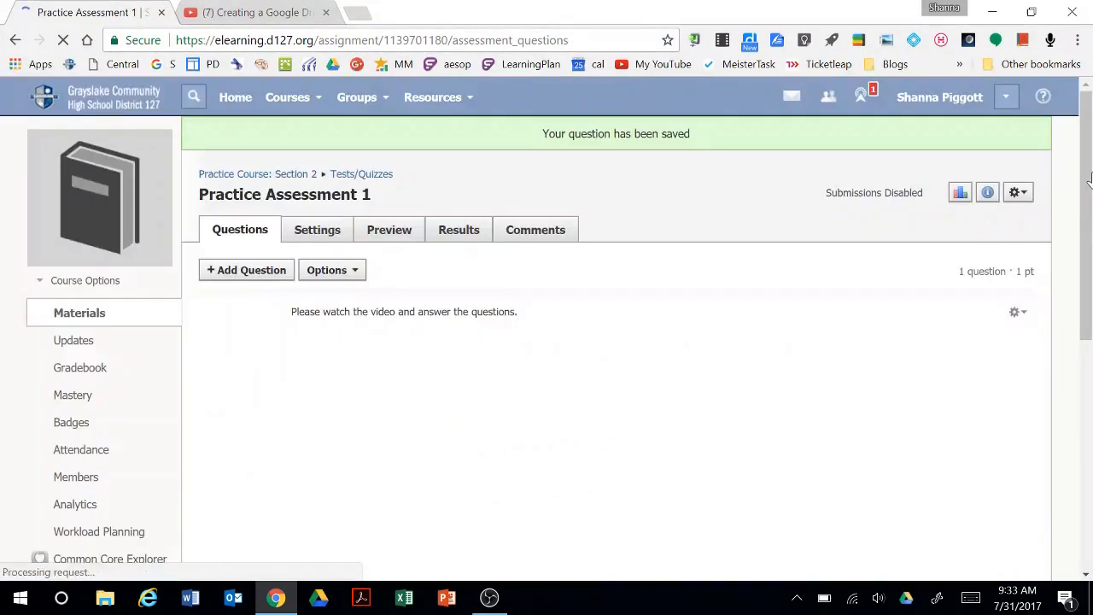
drag(1089, 179, 1091, 331)
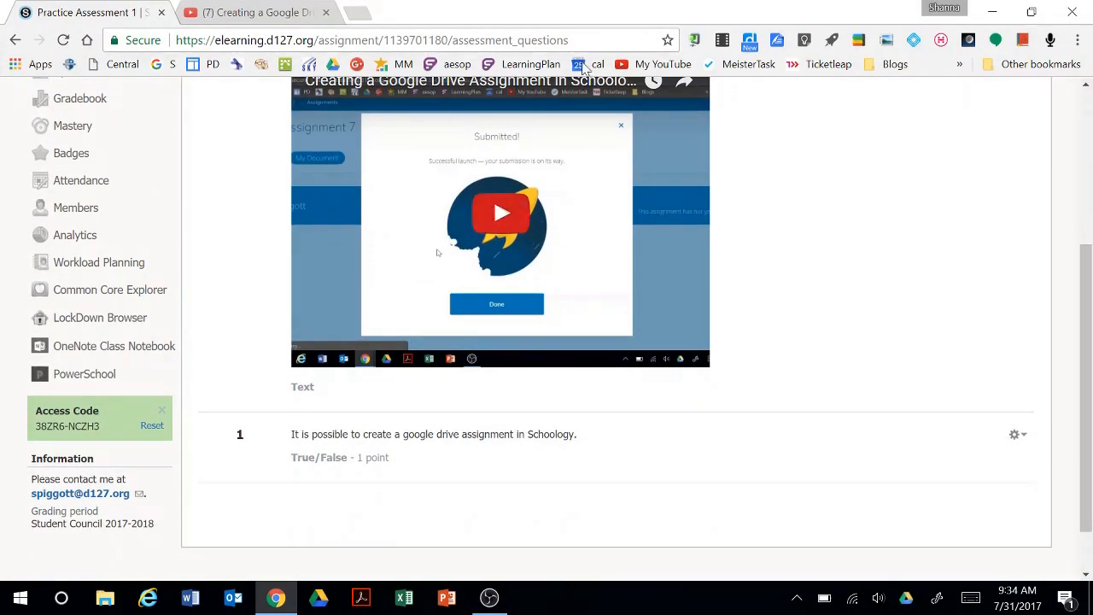
scroll(410, 471, down, 1)
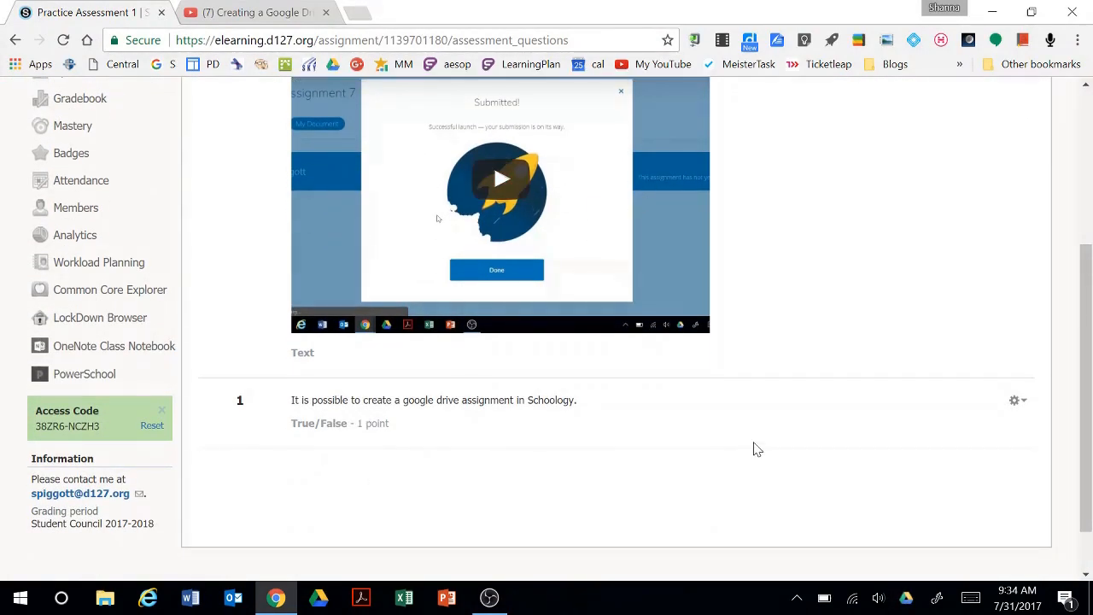
- Add a page break after the True/False question
drag(1090, 378, 1091, 262)
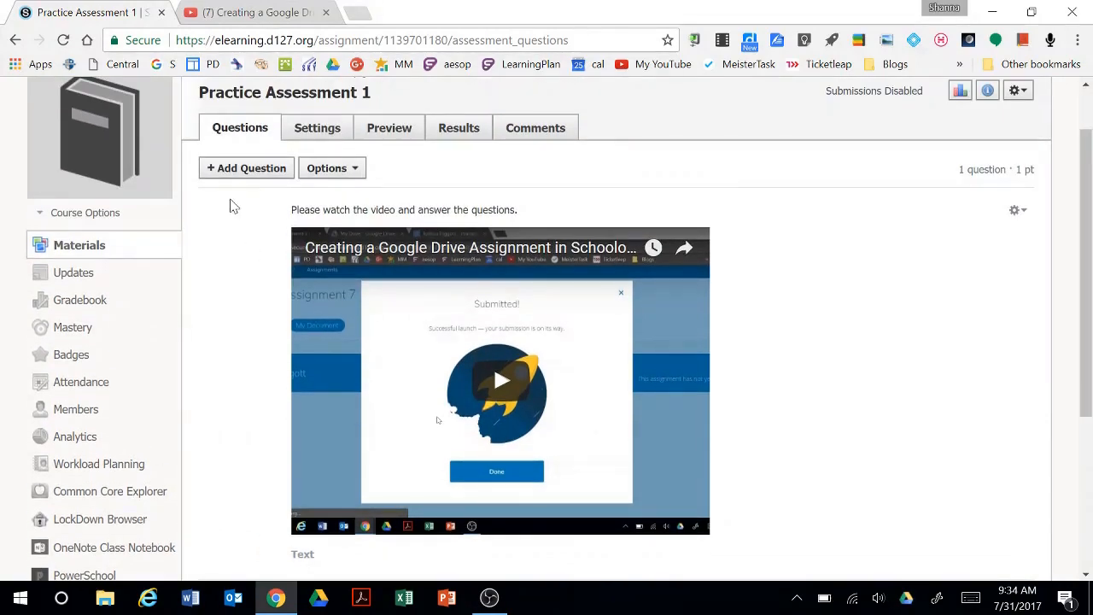
click(228, 168)
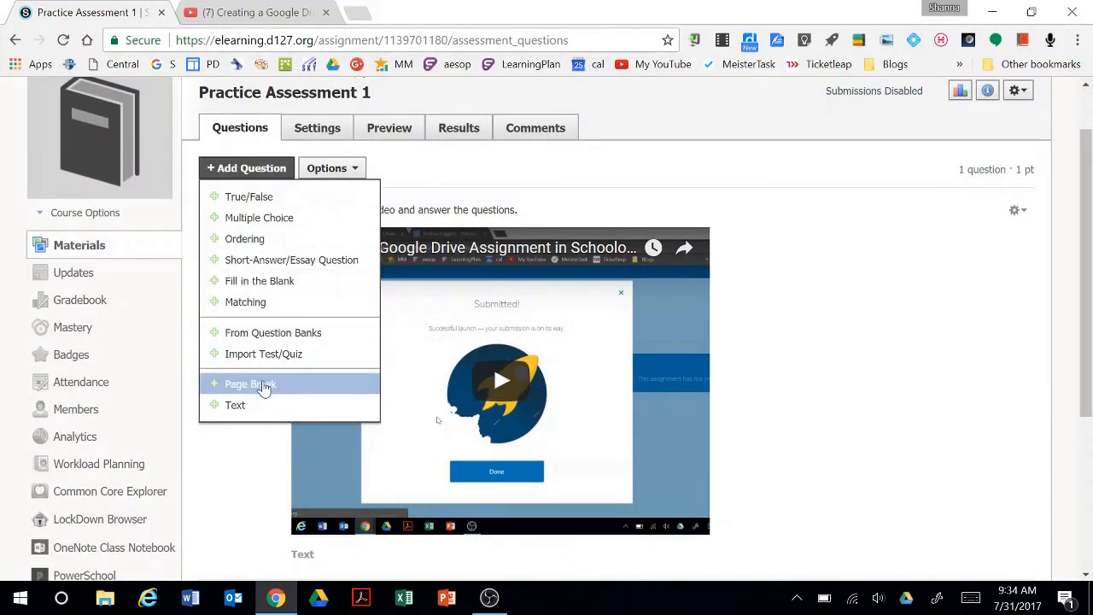
click(264, 386)
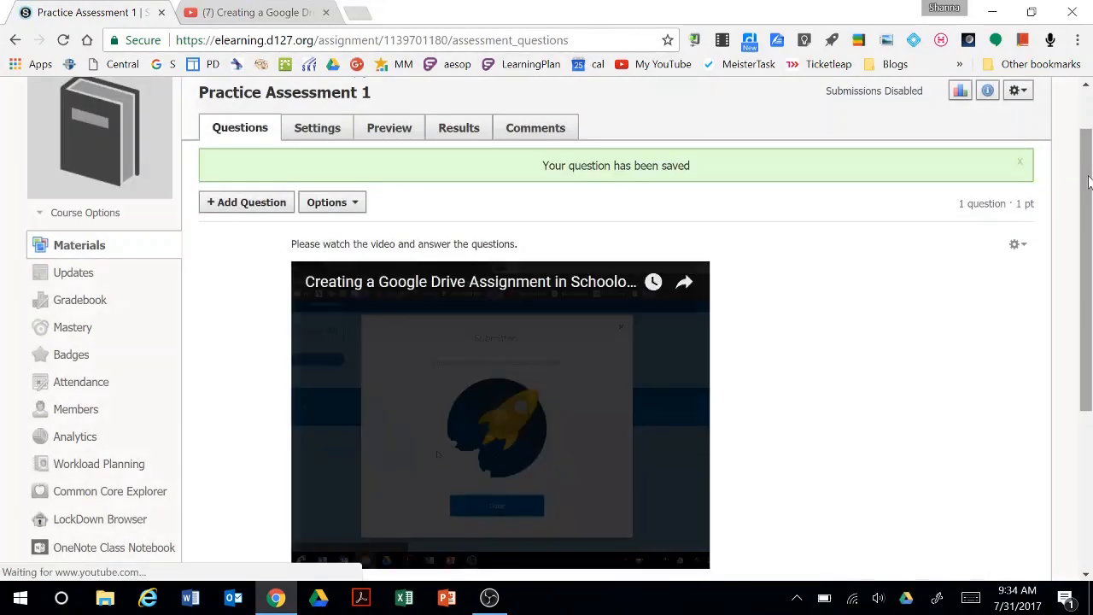
drag(1089, 182, 1091, 344)
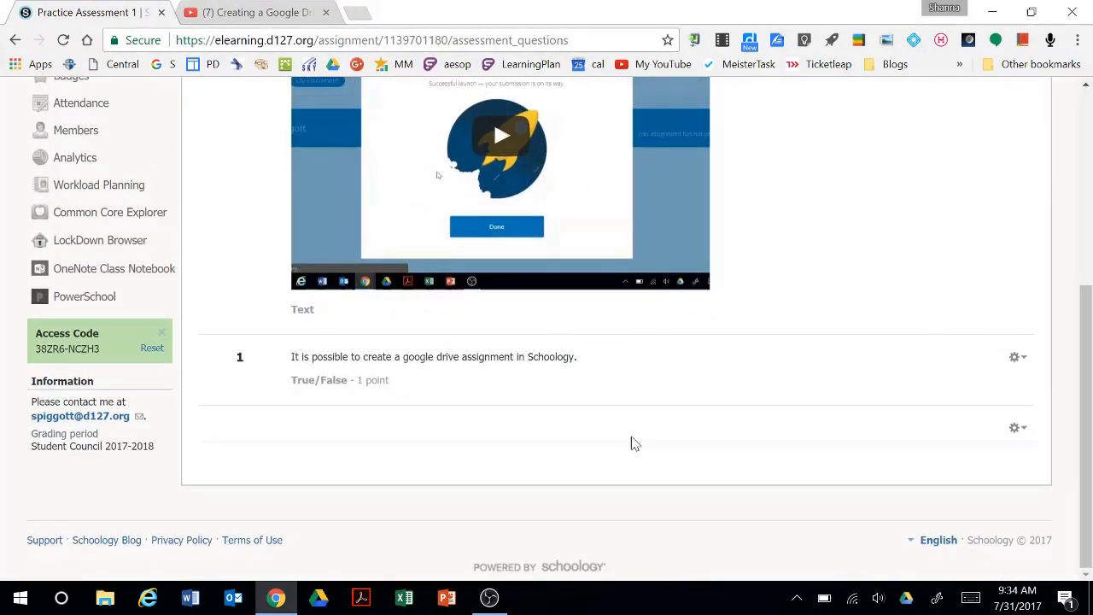
- Add a 1-point Short-Answer/Essay question, "Please explain how you might use google drive assignments in your classroom.", without a rubric
drag(1091, 393, 1090, 205)
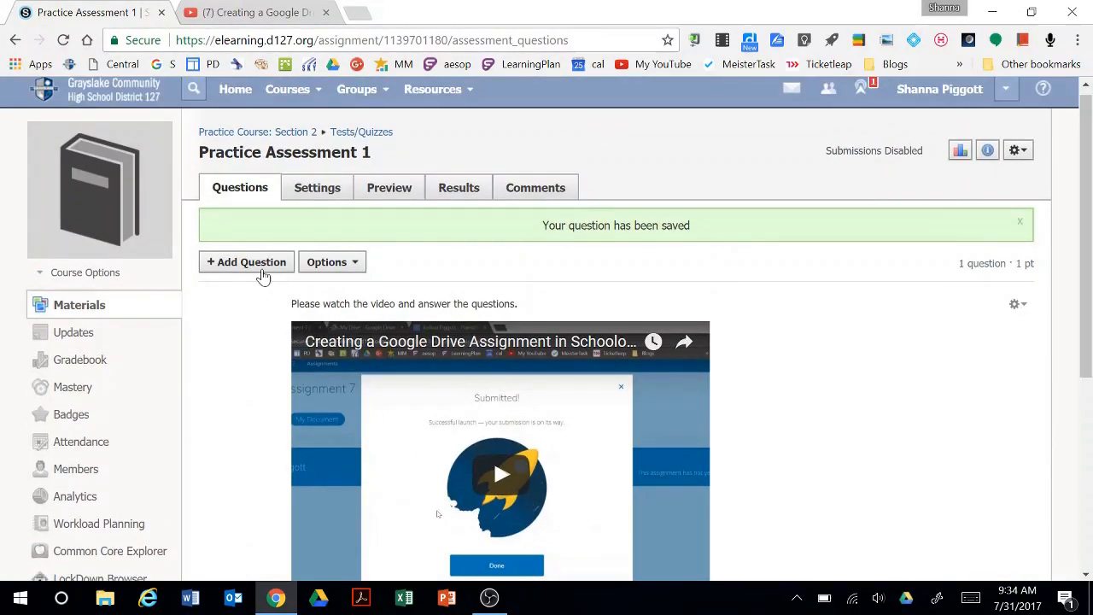
click(255, 264)
click(288, 355)
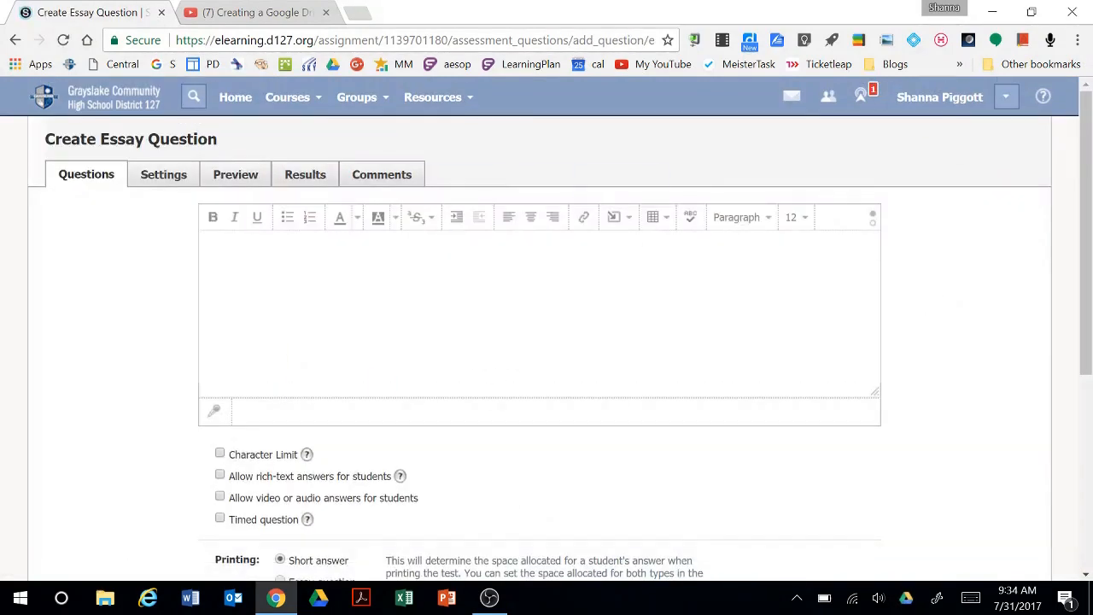
click(629, 219)
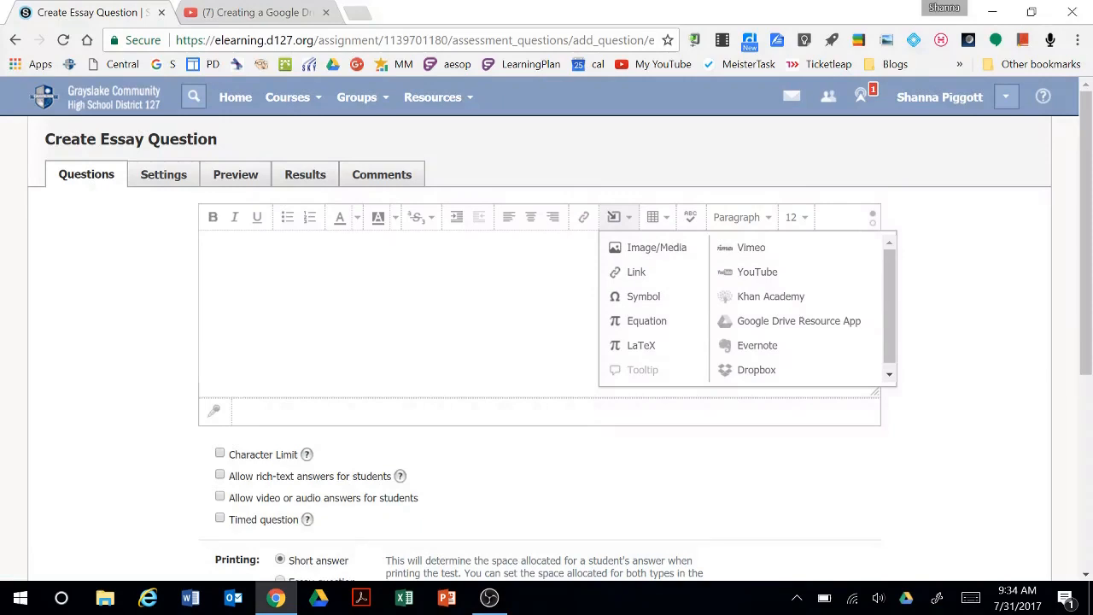
scroll(955, 265, down, 3)
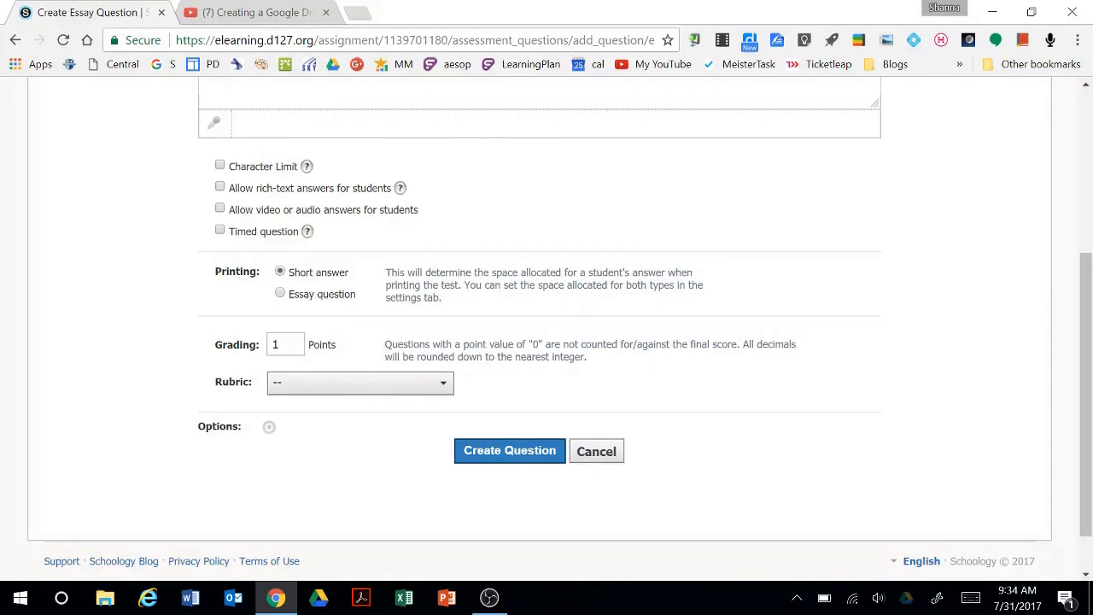
click(450, 386)
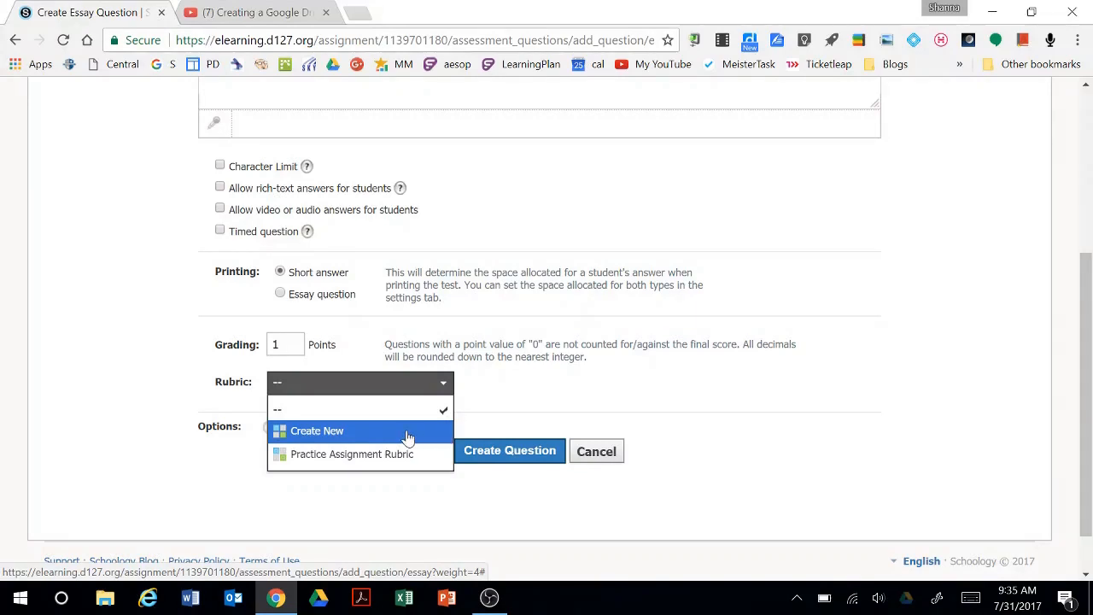
click(498, 454)
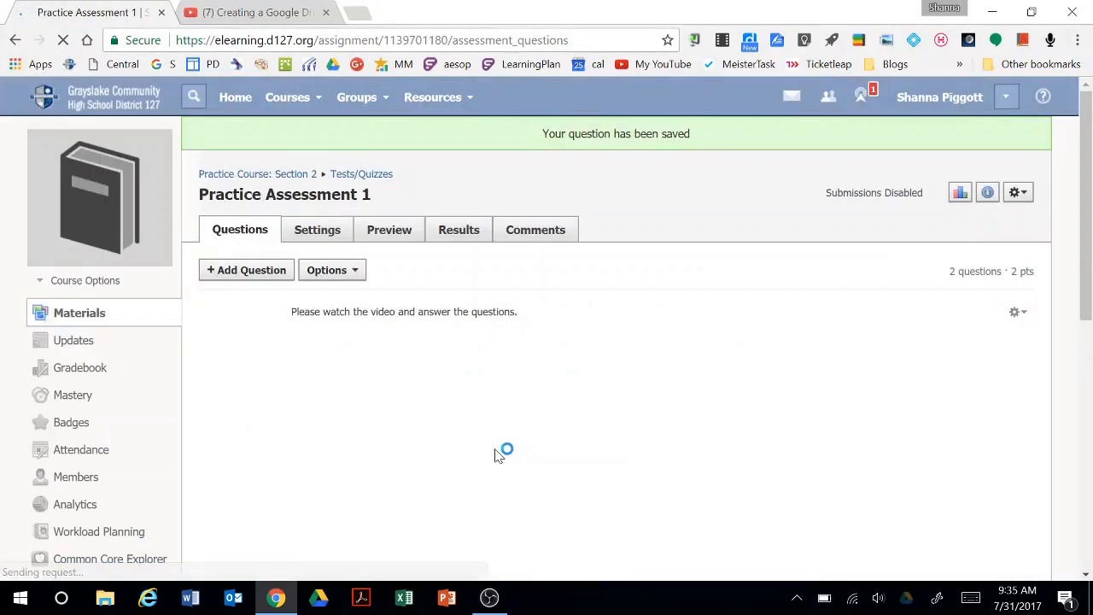
- Reorder the test so the page break comes after the essay question, and save the changes
drag(1085, 286, 1089, 343)
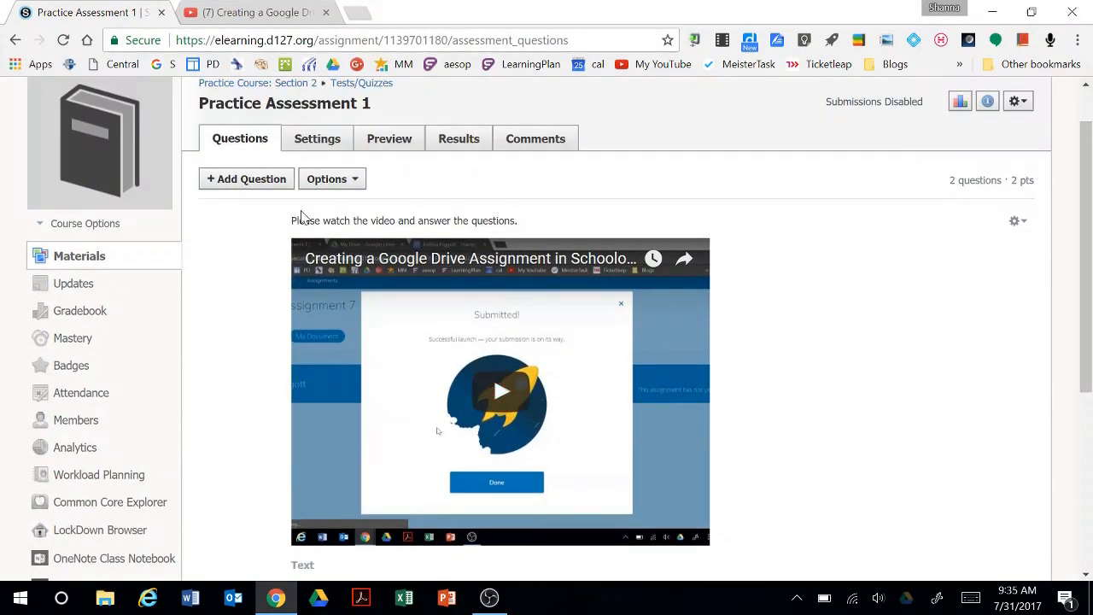
click(352, 179)
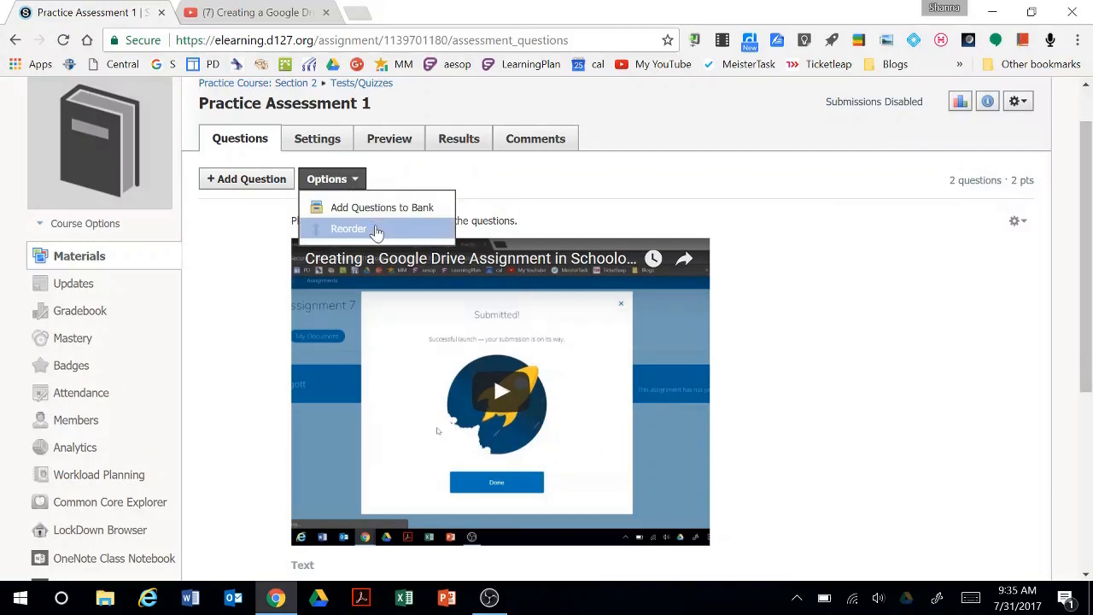
click(376, 231)
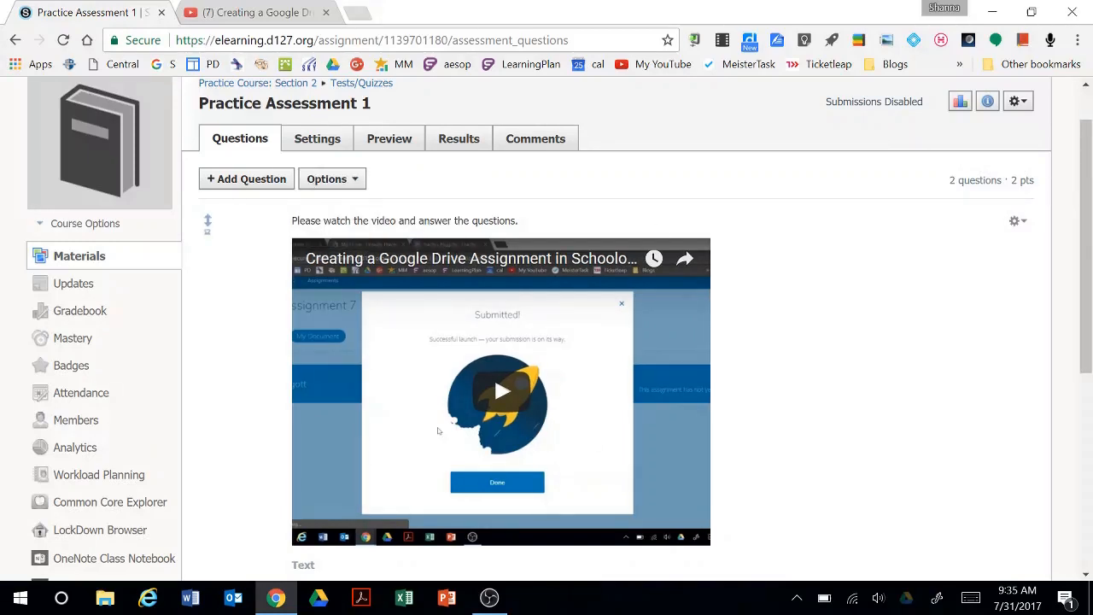
drag(1080, 294, 1081, 369)
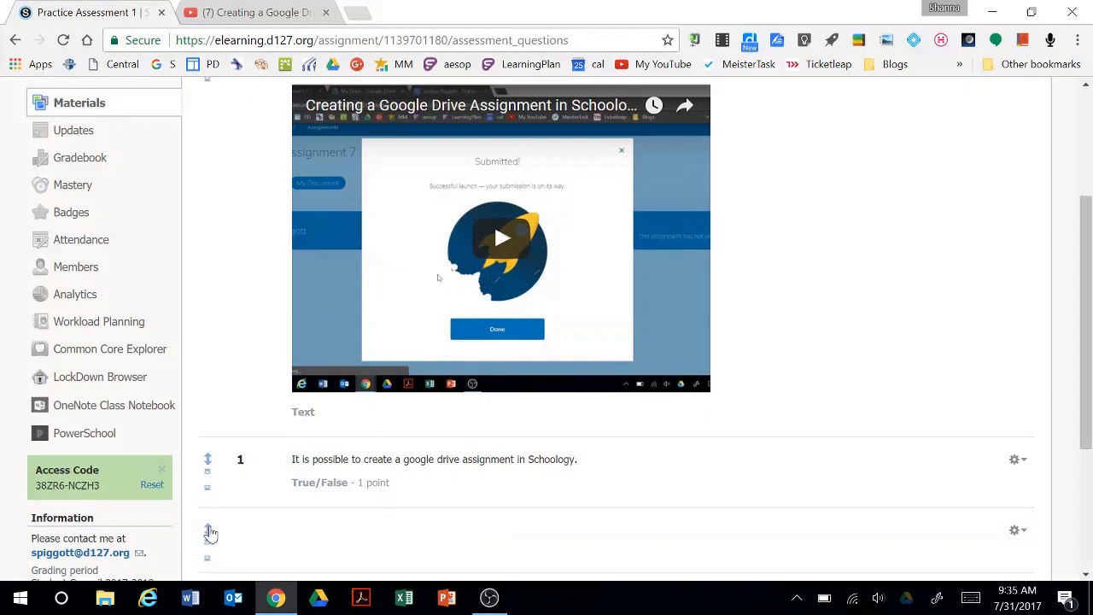
drag(209, 481, 211, 522)
drag(1083, 265, 1083, 347)
drag(208, 351, 210, 443)
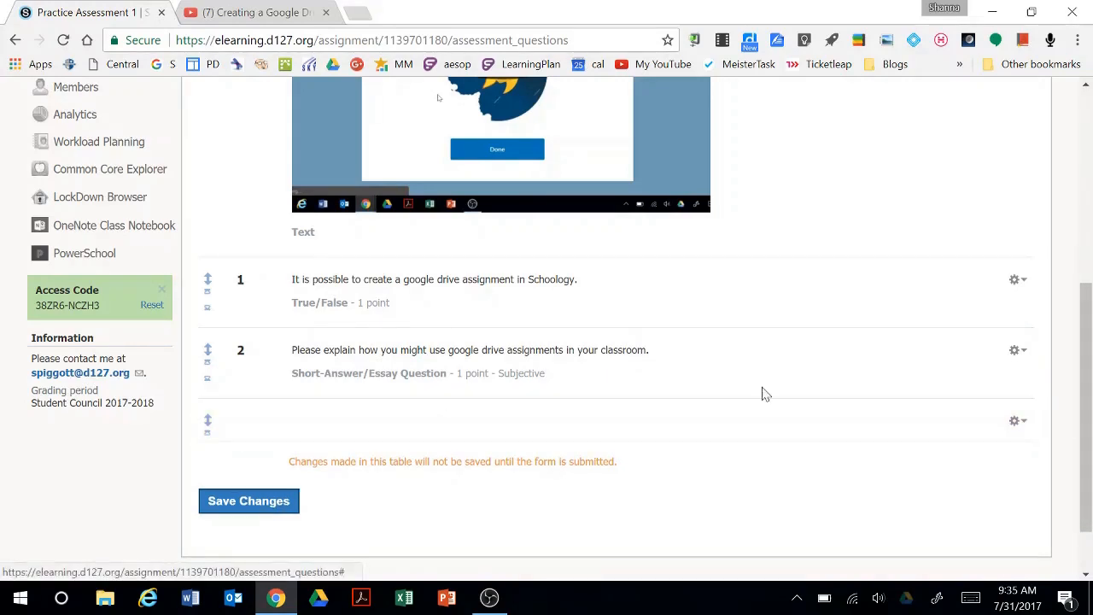
click(251, 506)
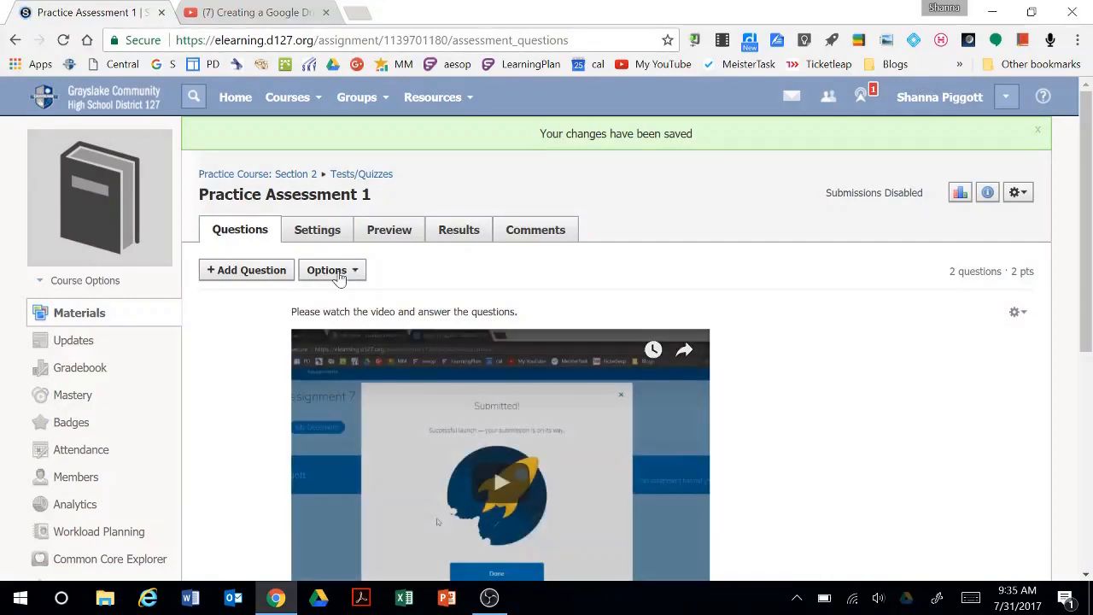
- Select both test questions for adding to a bank and choose a new question bank as the destination
click(339, 271)
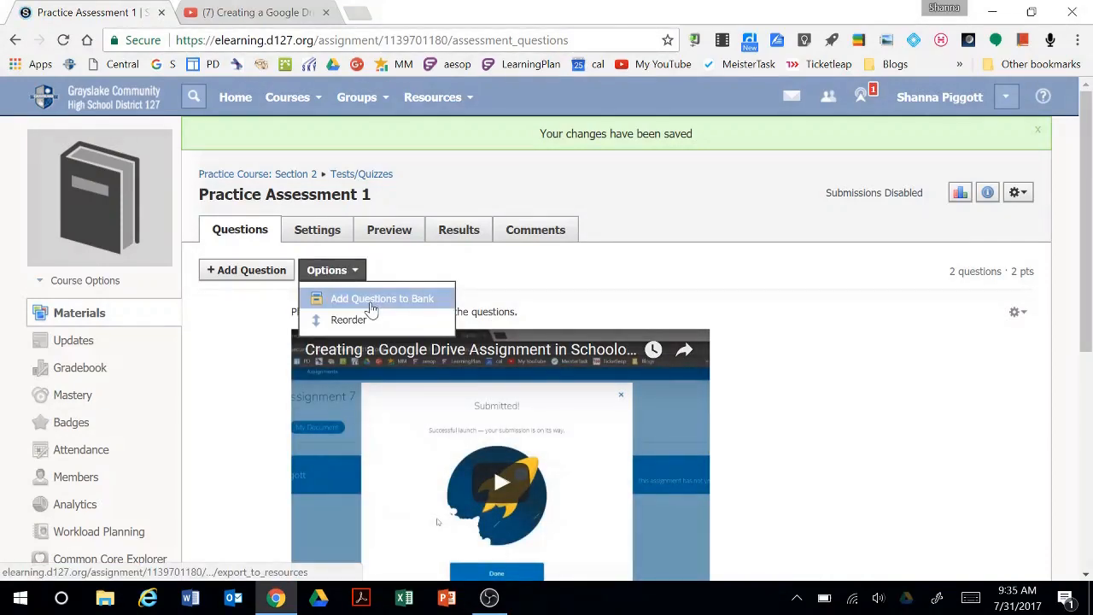
click(371, 300)
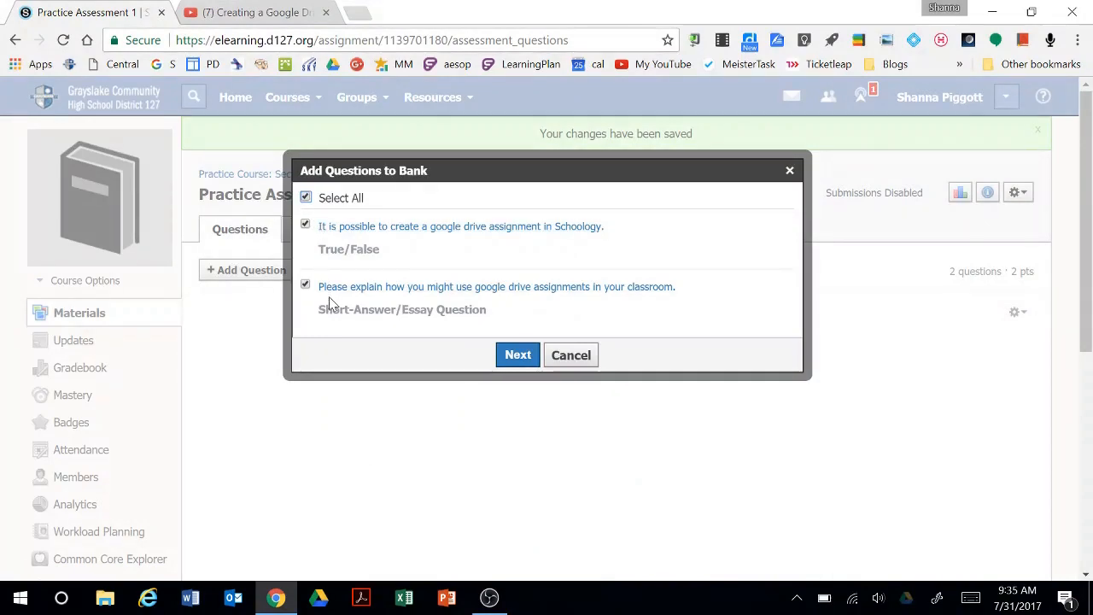
click(516, 355)
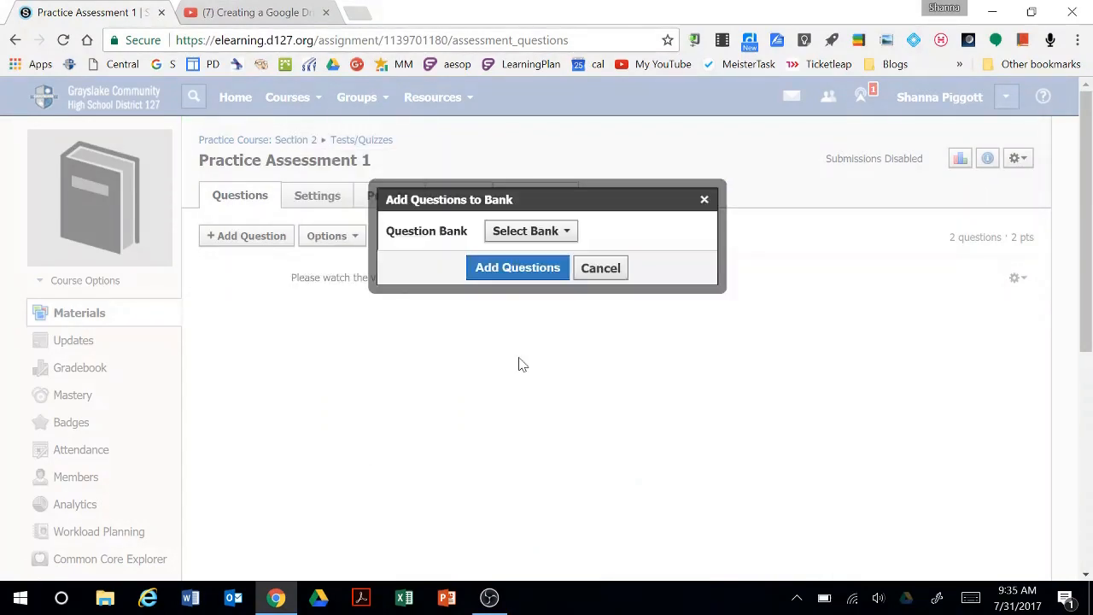
click(530, 231)
click(577, 255)
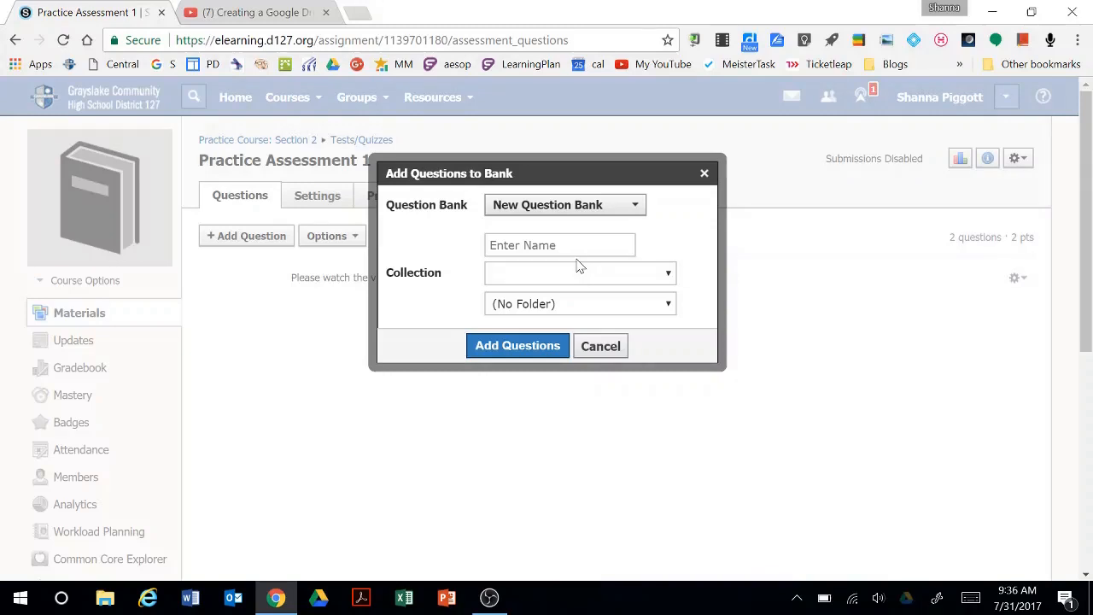
- Name the new question bank "Schoology", store it in the Home collection with no folder, and add the questions
click(560, 245)
text(Schoology)
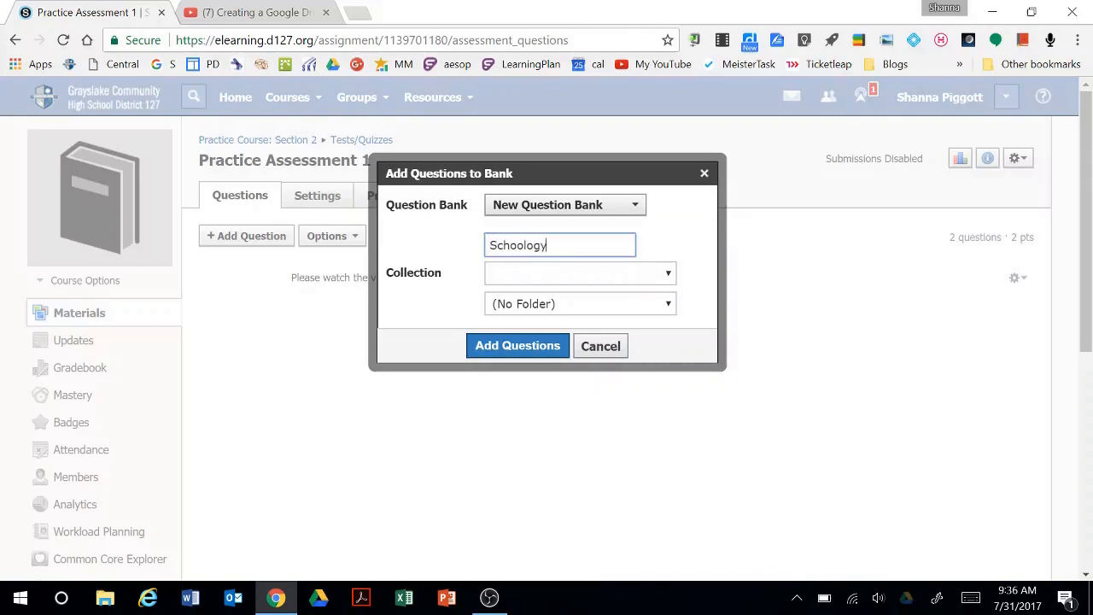
click(662, 274)
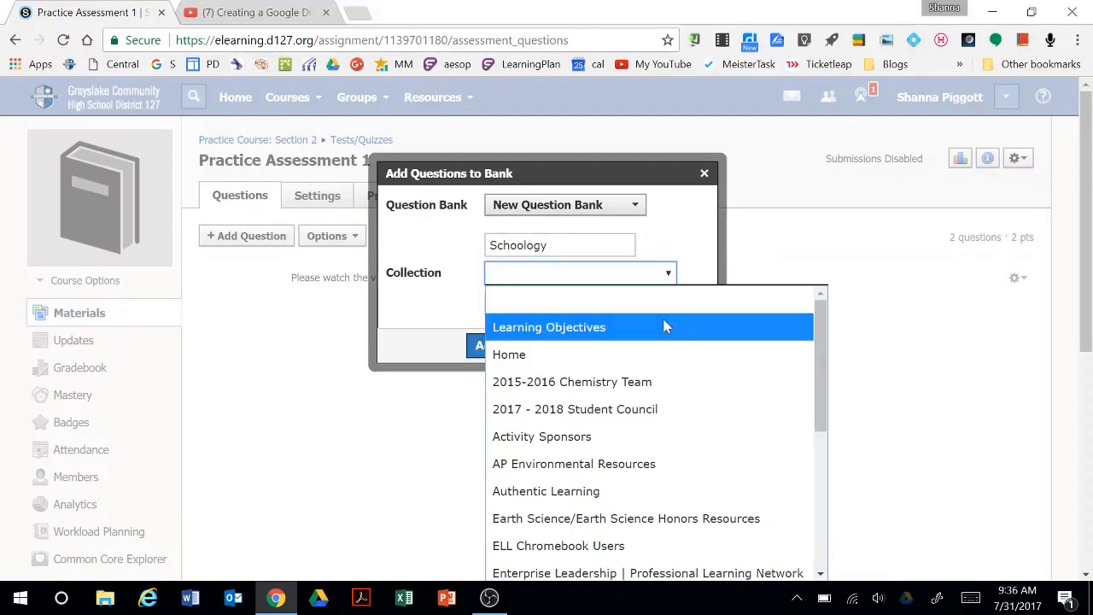
click(666, 355)
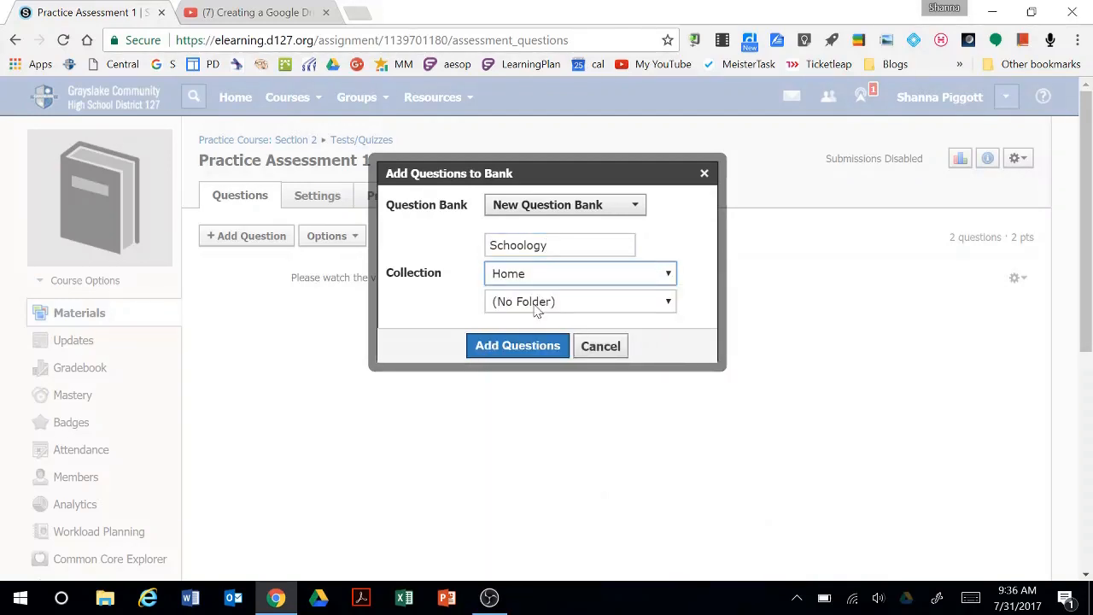
click(537, 308)
click(537, 308)
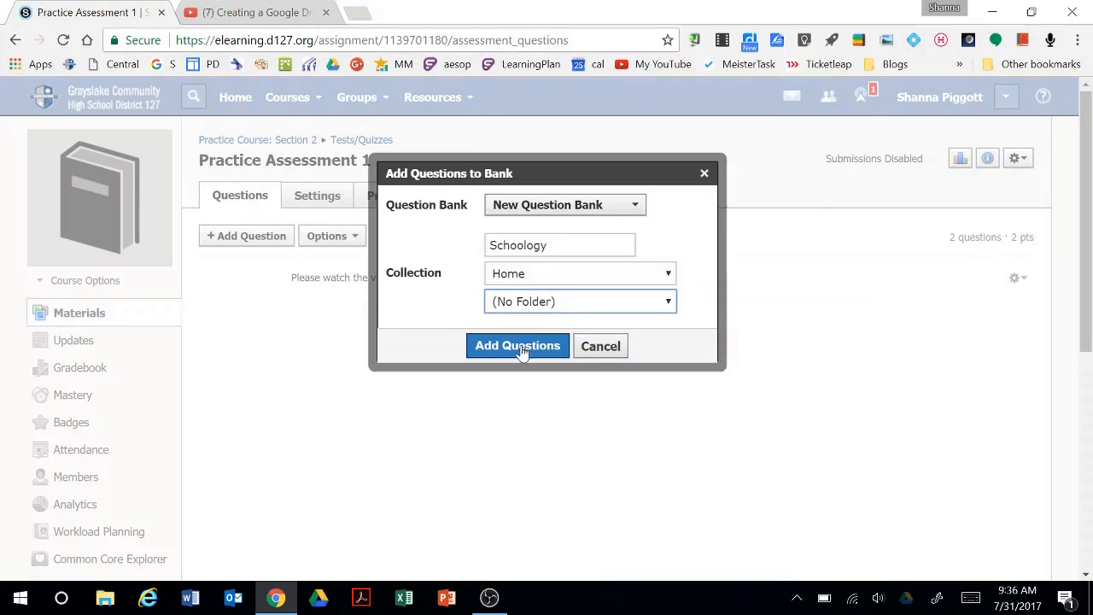
click(520, 347)
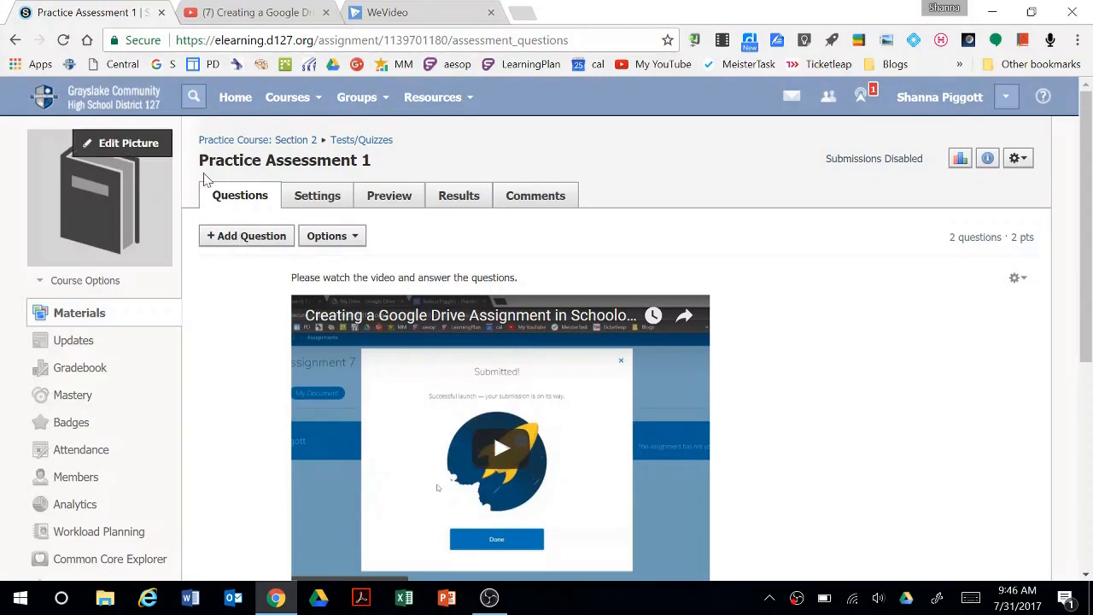
- Start importing random questions from question banks and look through the banks in the personal resources
click(230, 244)
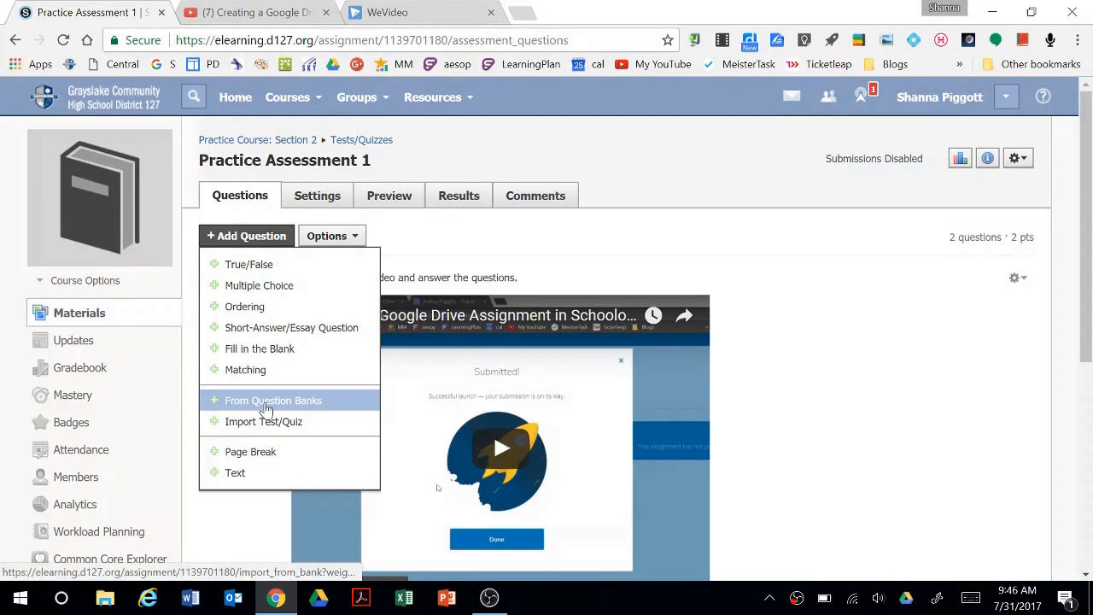
click(263, 401)
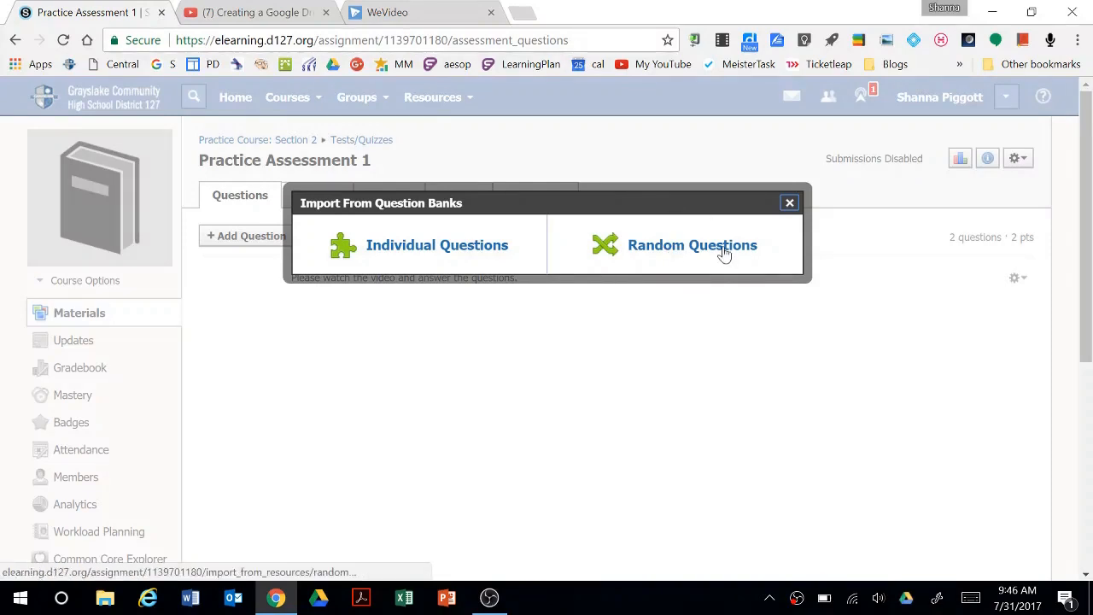
click(664, 253)
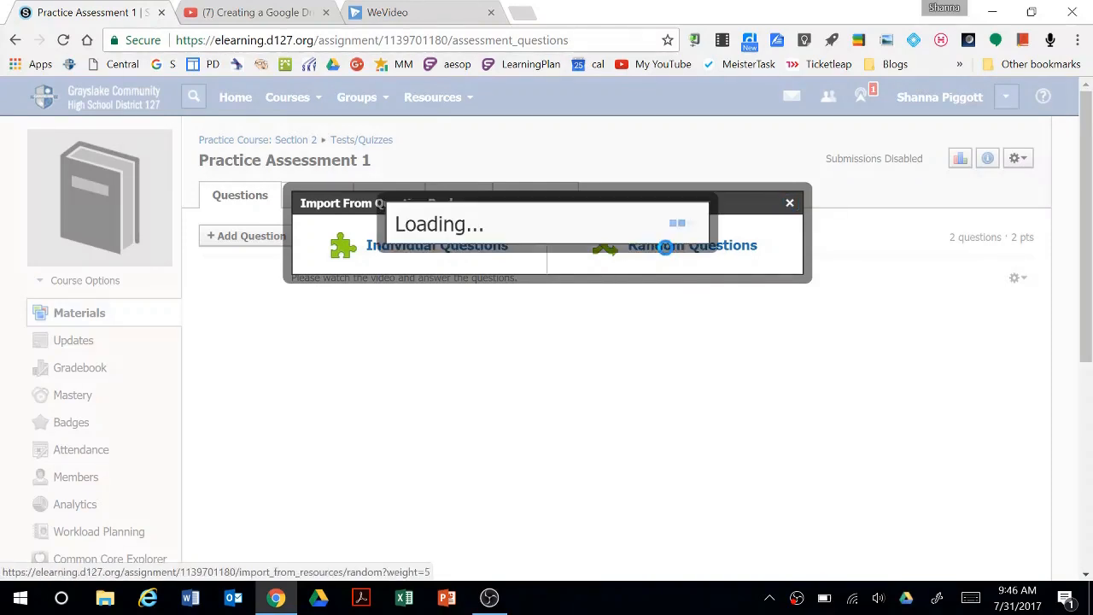
drag(666, 248, 401, 224)
click(293, 306)
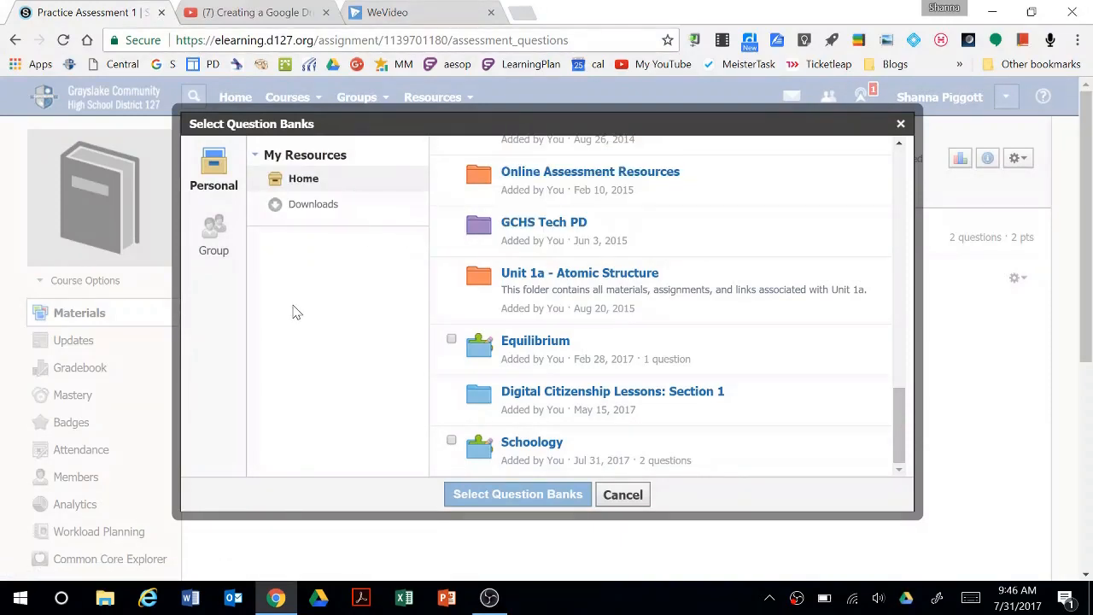
- Select the "Weathering Honors Extension Question" bank from the Earth Science/Earth Science Honors group resources
click(221, 256)
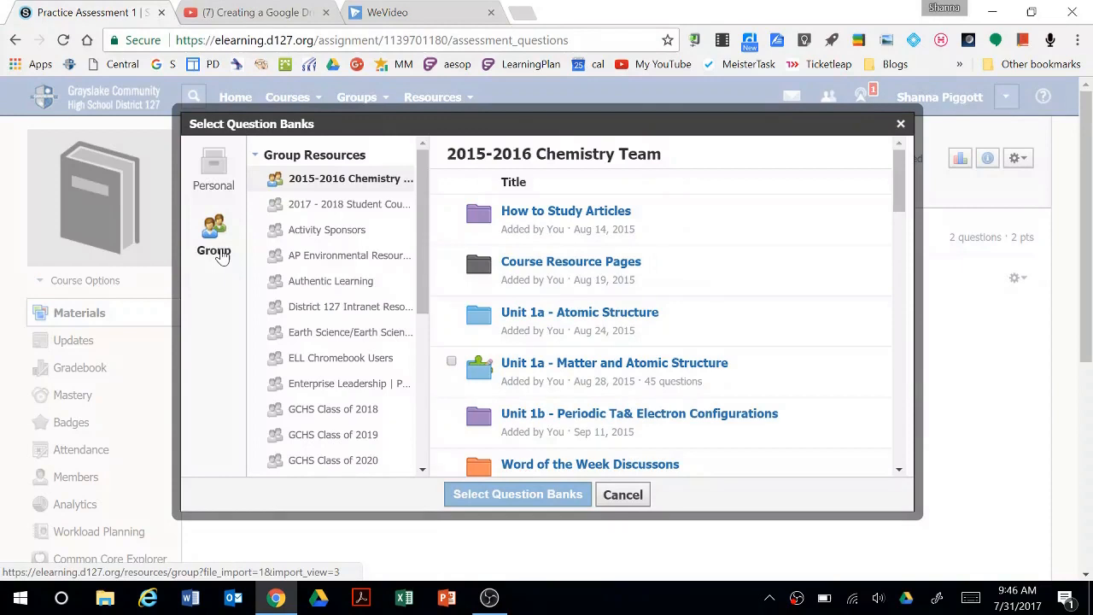
scroll(419, 197, down, 3)
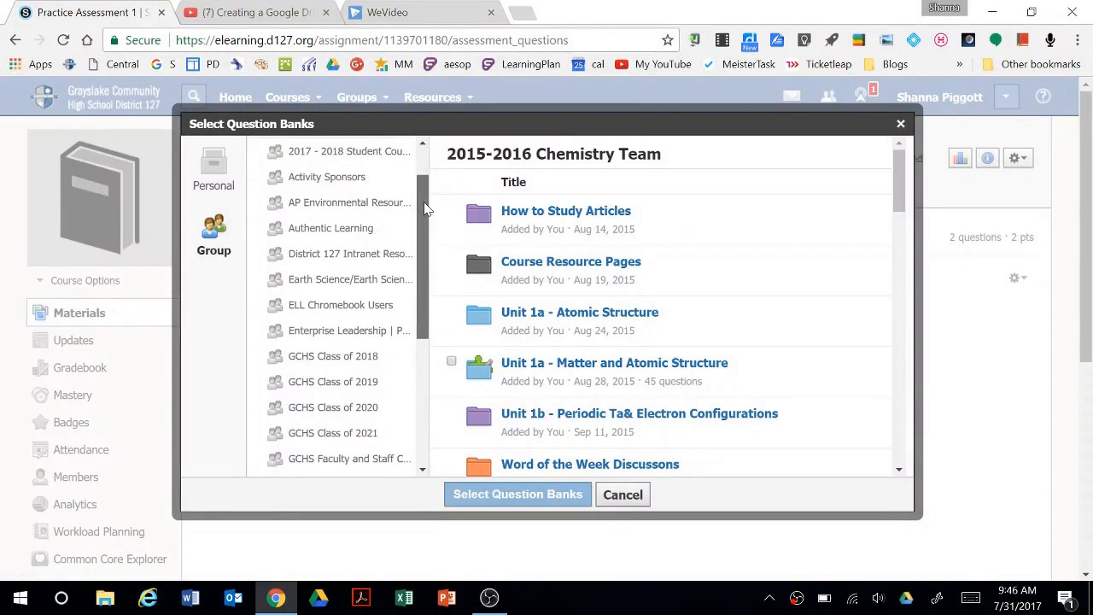
click(391, 213)
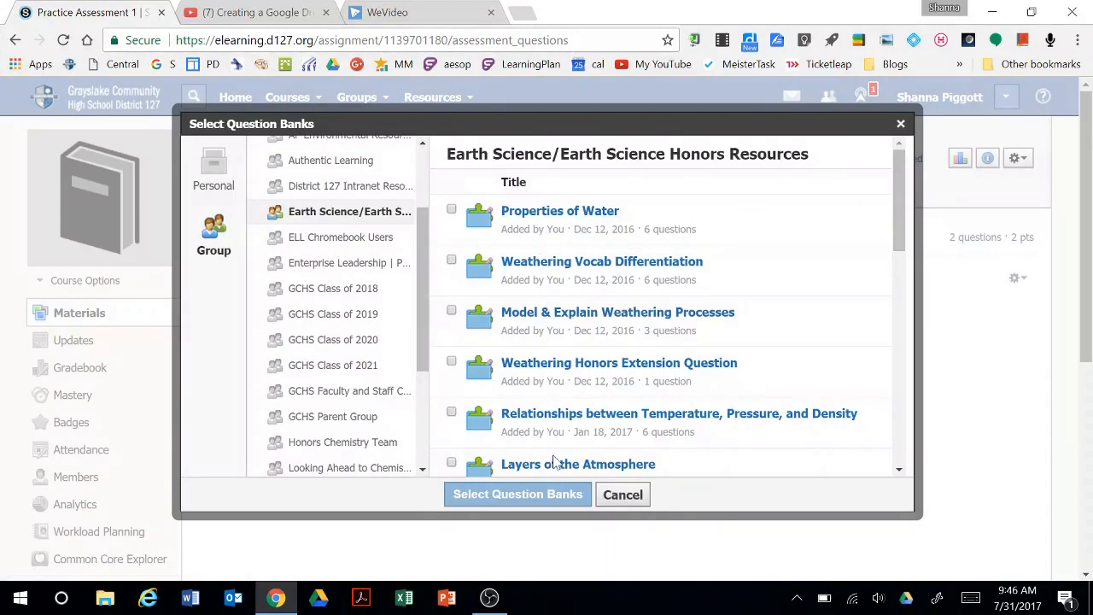
drag(897, 201, 907, 223)
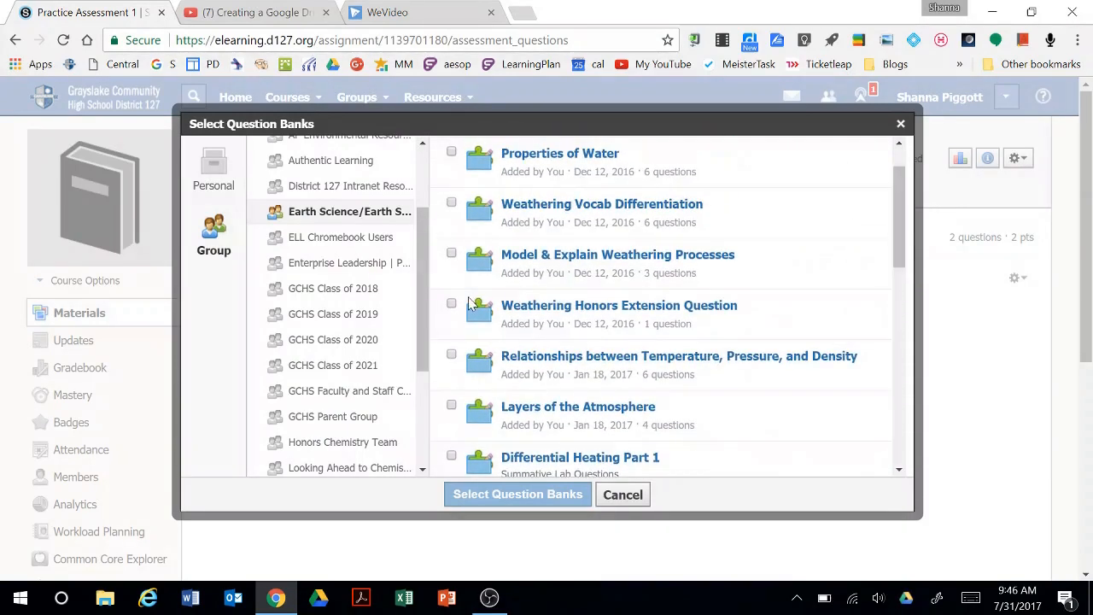
click(451, 303)
click(498, 494)
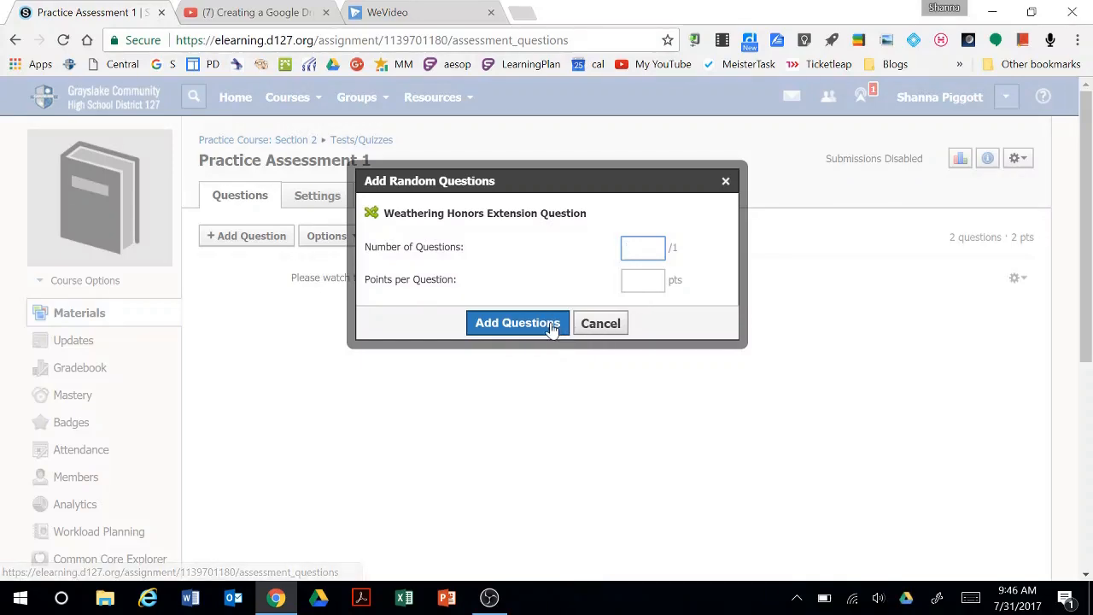
- Add 1 random question worth 2 points from the selected bank to the test
key(Tab)
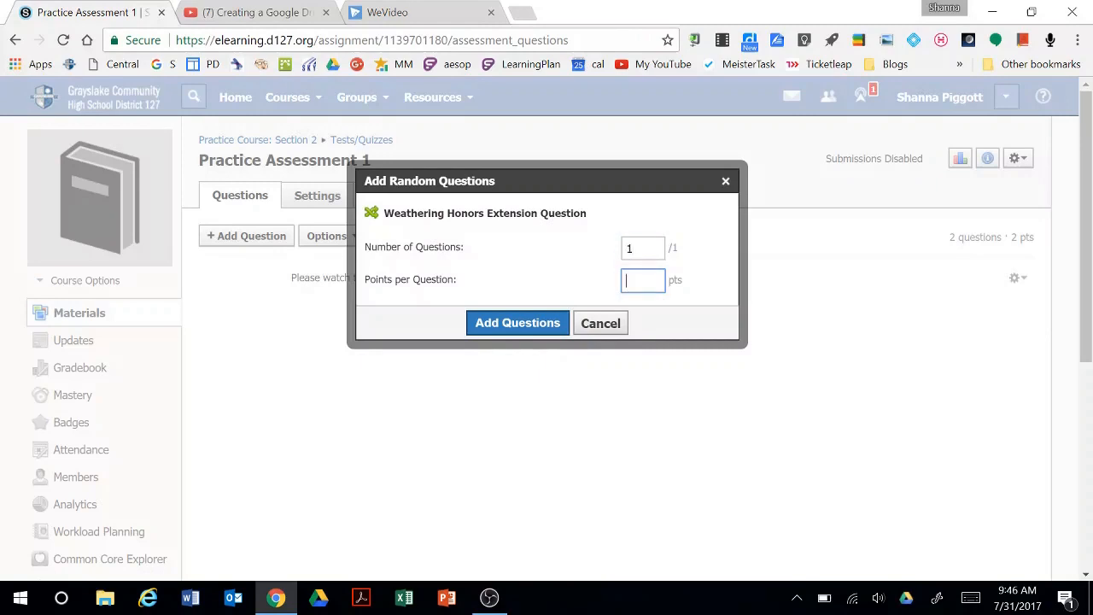
click(556, 325)
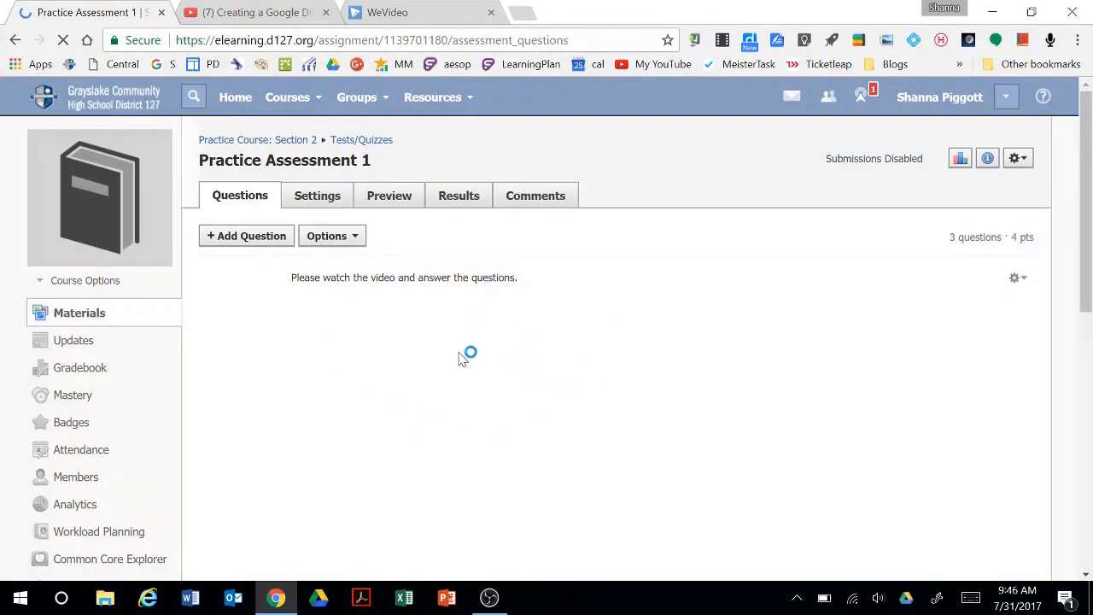
scroll(1087, 367, down, 5)
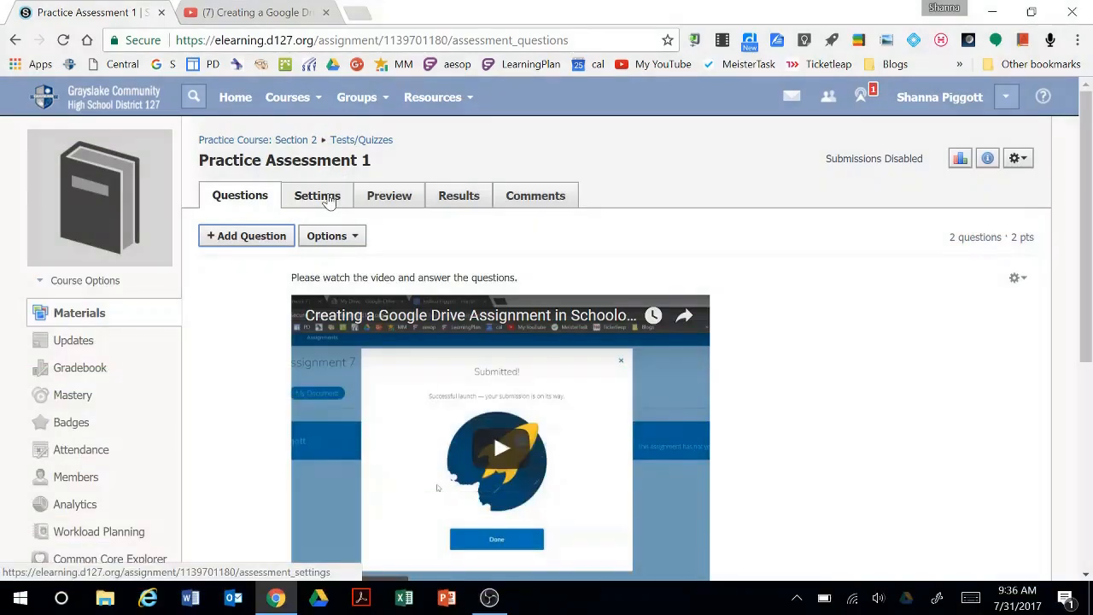
- Open the test's settings and set Submissions to "Enable from... until..."
click(329, 197)
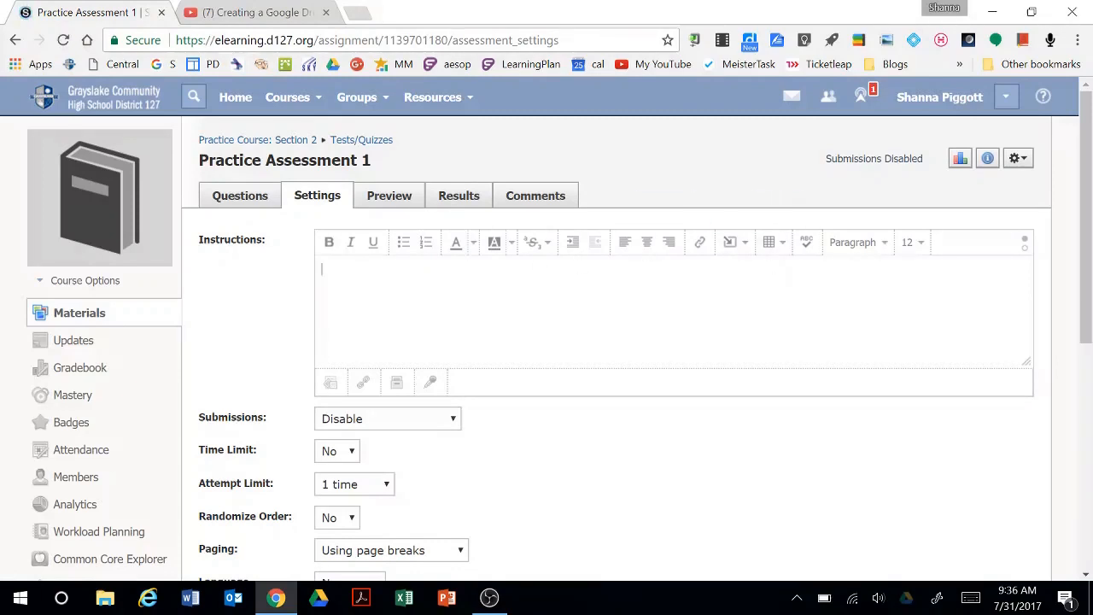
drag(1090, 250, 1087, 351)
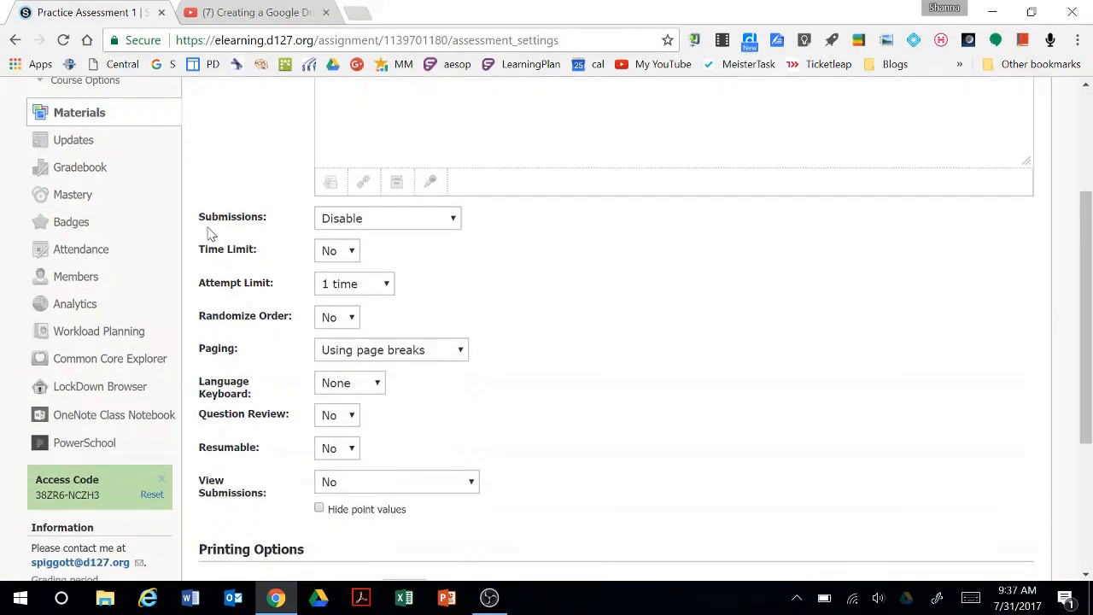
click(460, 219)
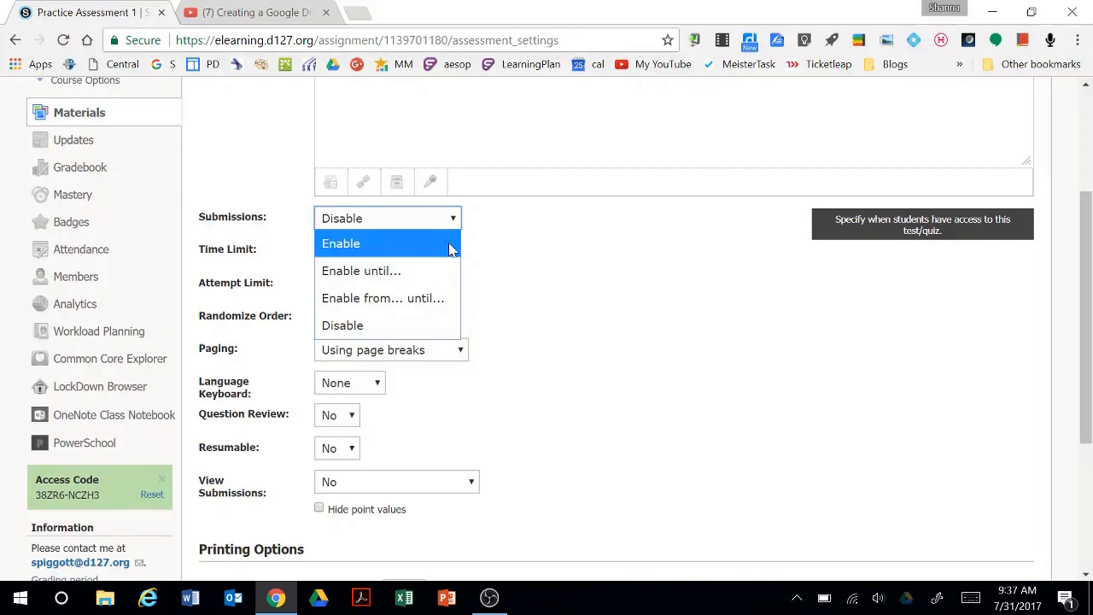
click(439, 298)
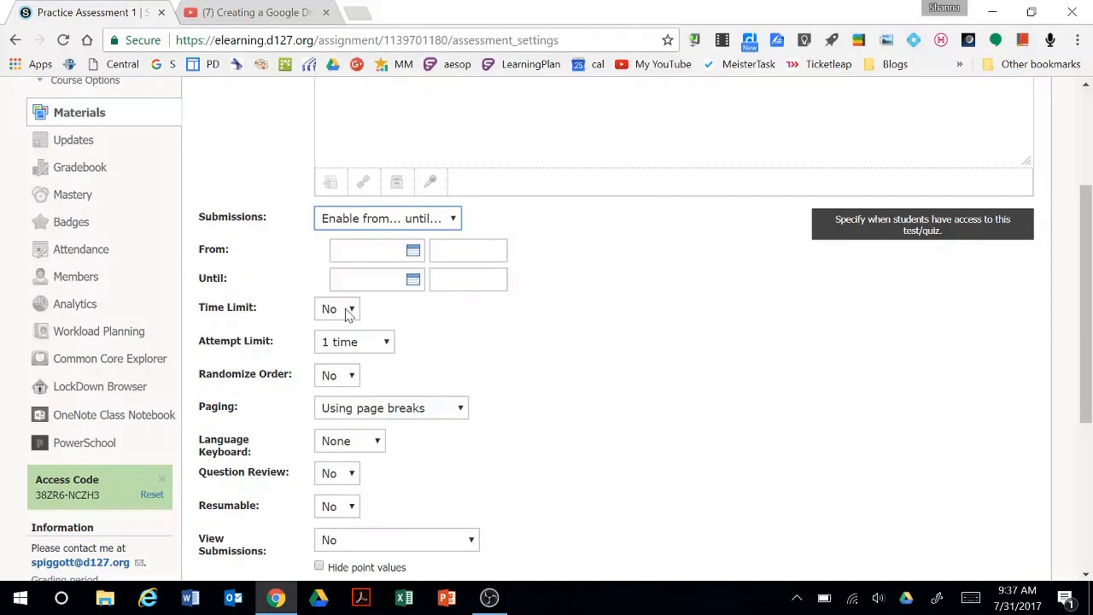
- Examine the available choices for Attempt Limit, Randomize Order, Question Review, Resumable and View Submissions
click(387, 342)
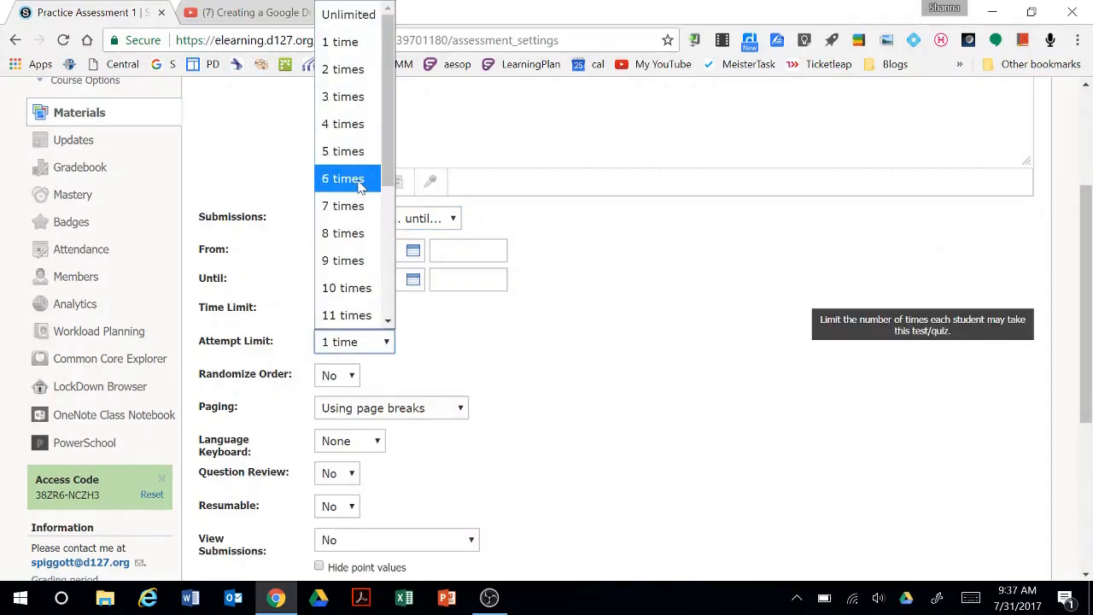
click(570, 441)
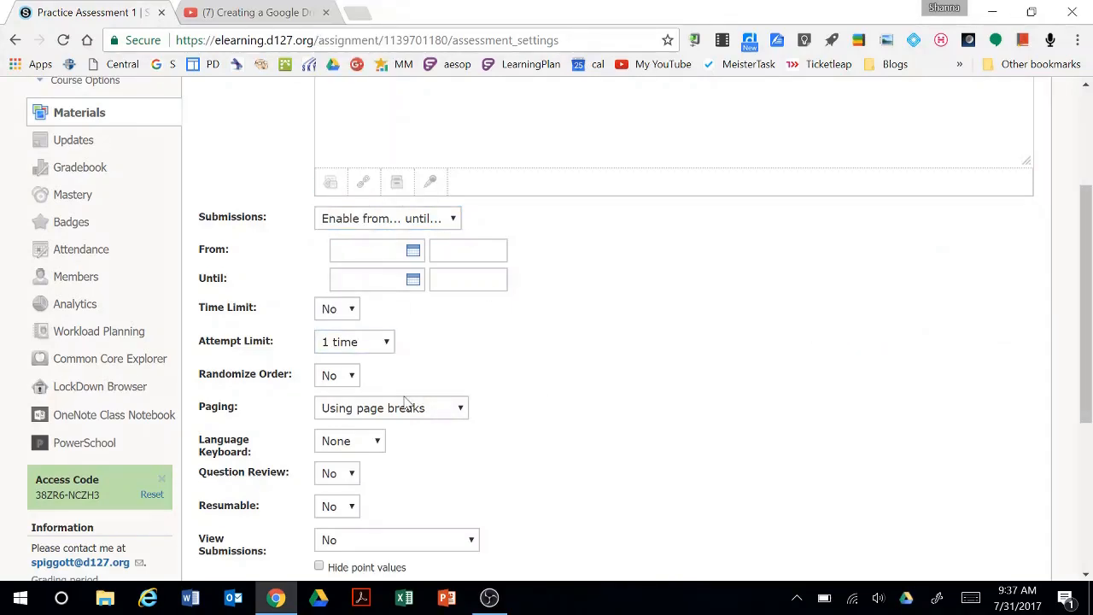
click(358, 377)
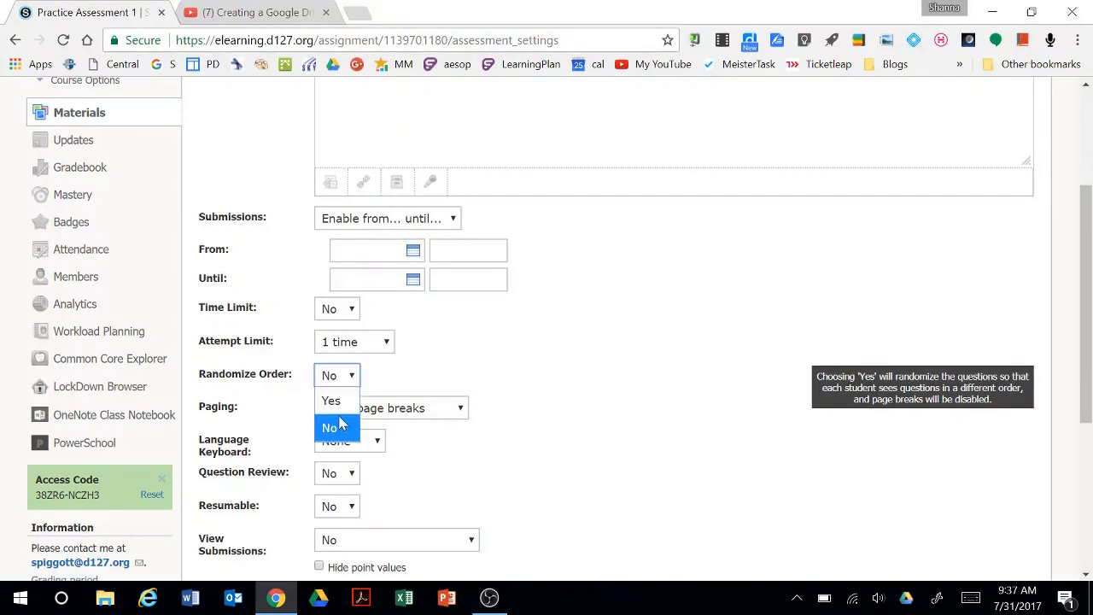
click(350, 374)
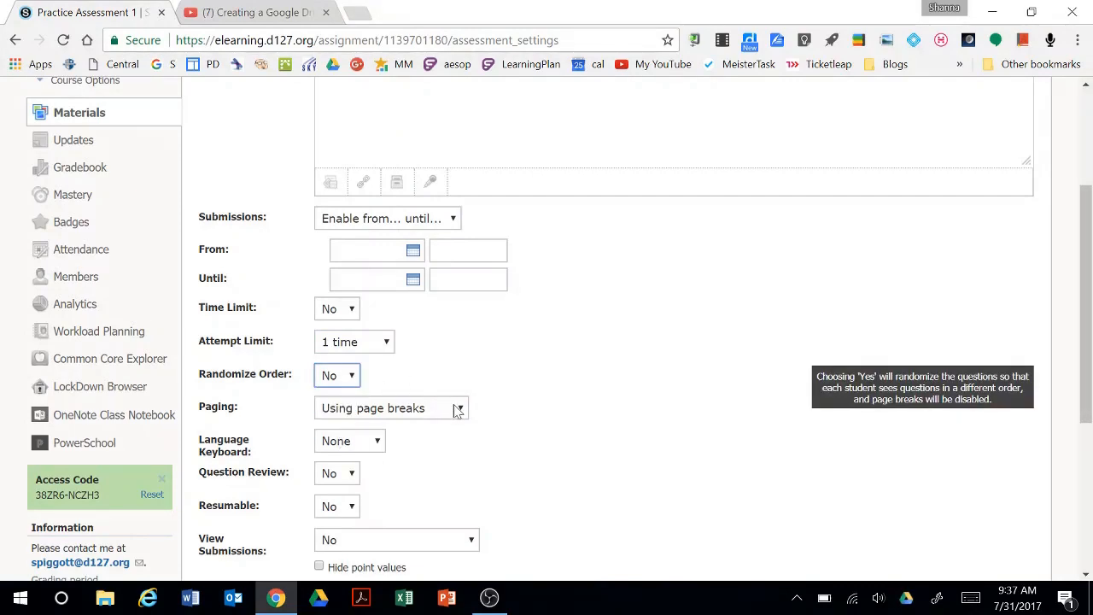
scroll(1076, 249, down, 3)
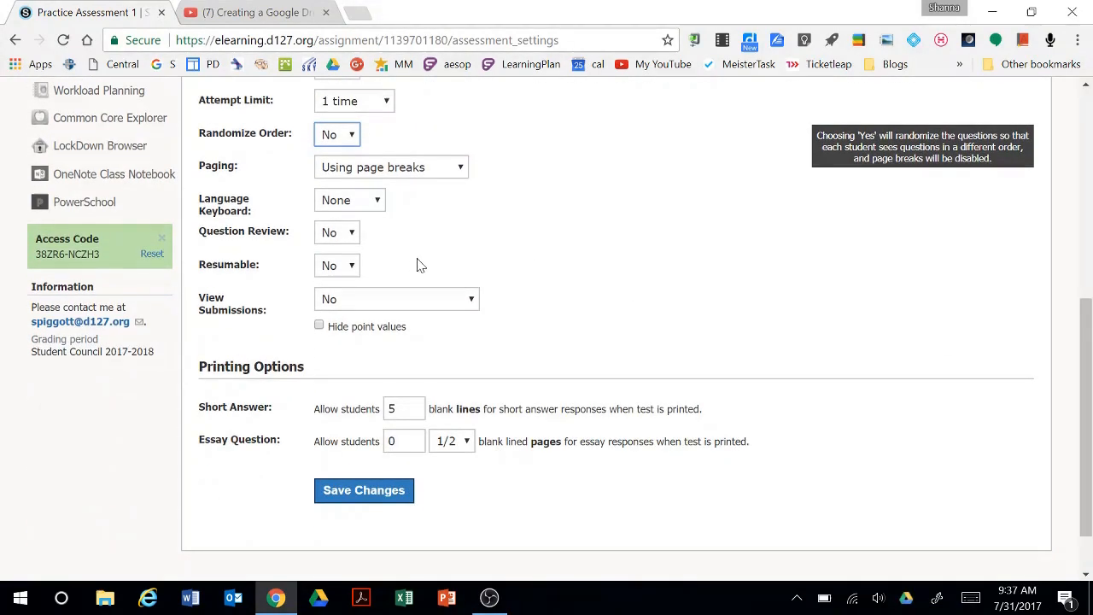
click(345, 236)
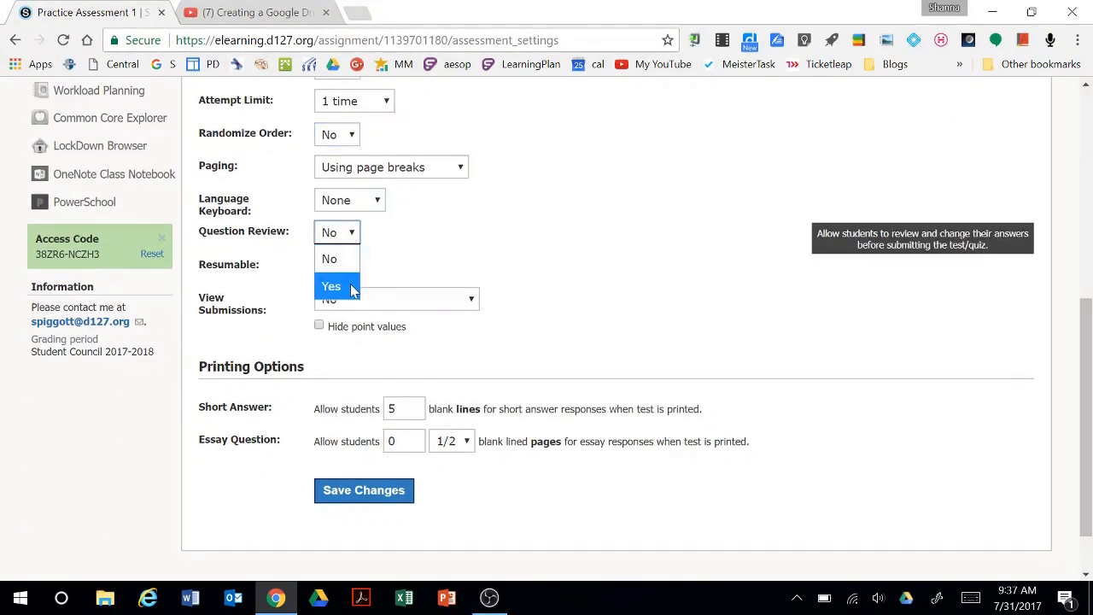
click(354, 262)
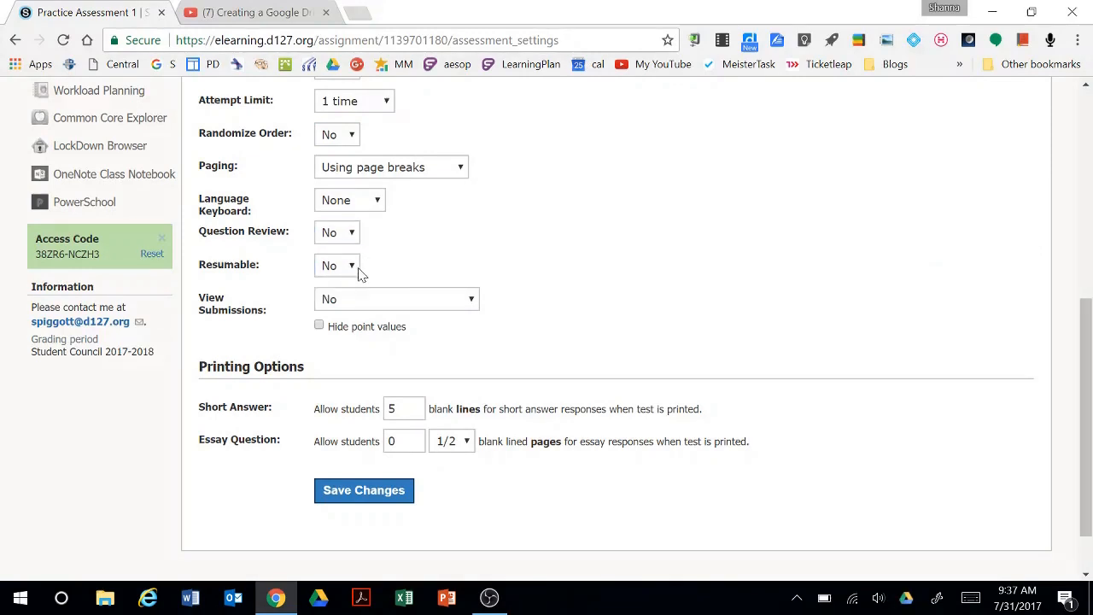
click(350, 266)
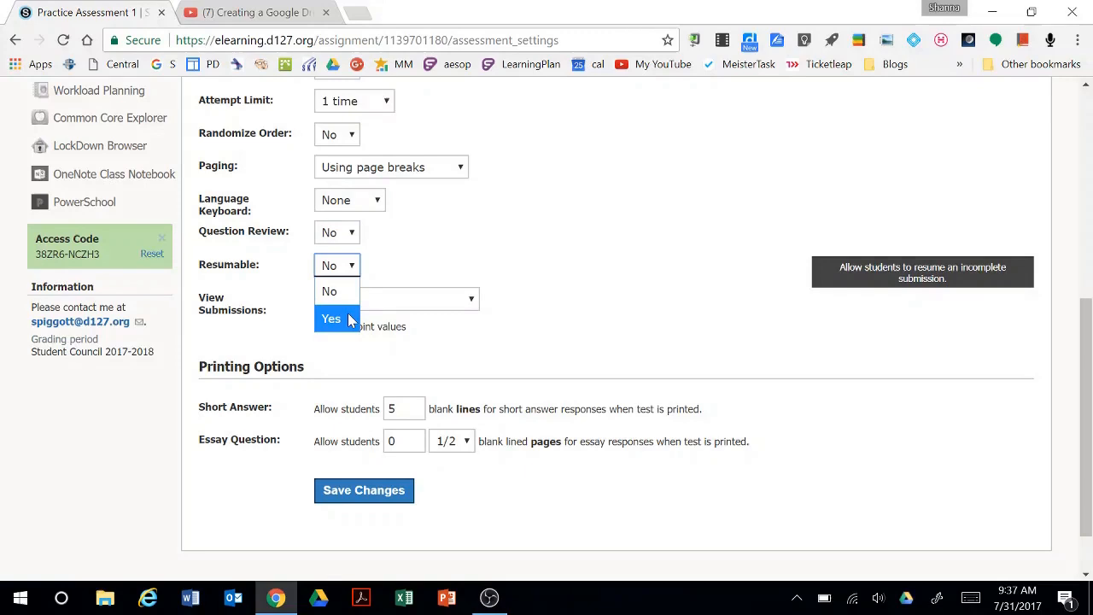
click(443, 260)
click(472, 298)
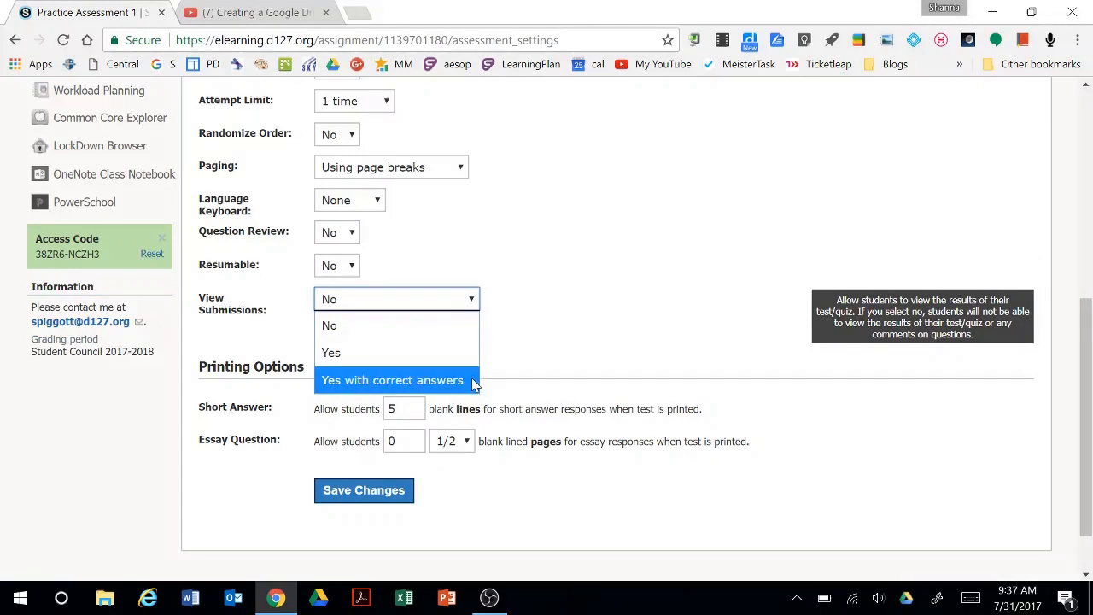
click(564, 294)
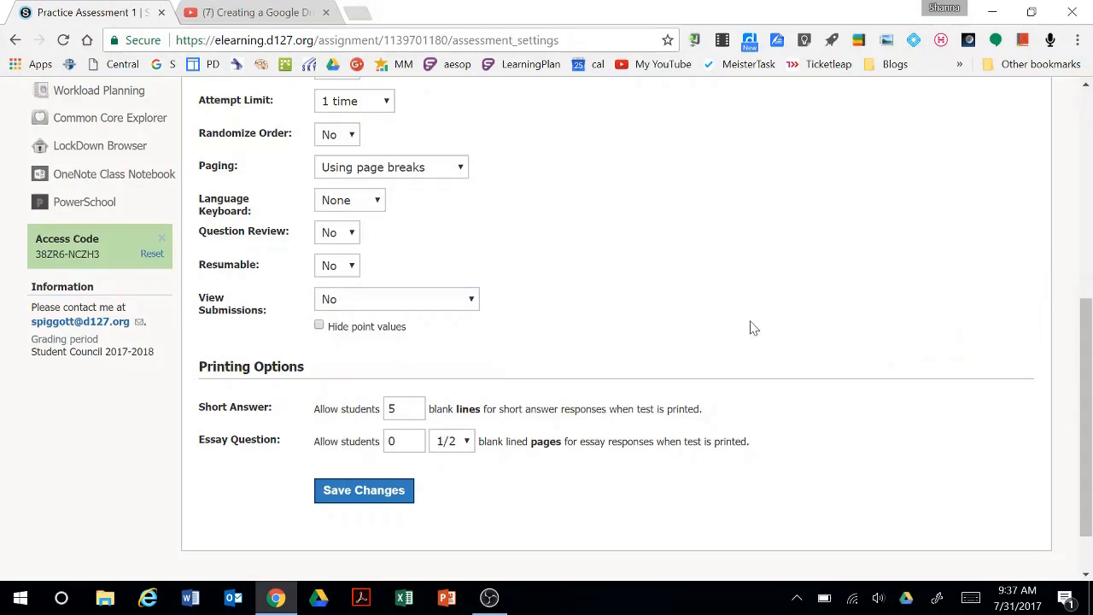
- Save the changes to the test settings
scroll(1081, 325, down, 2)
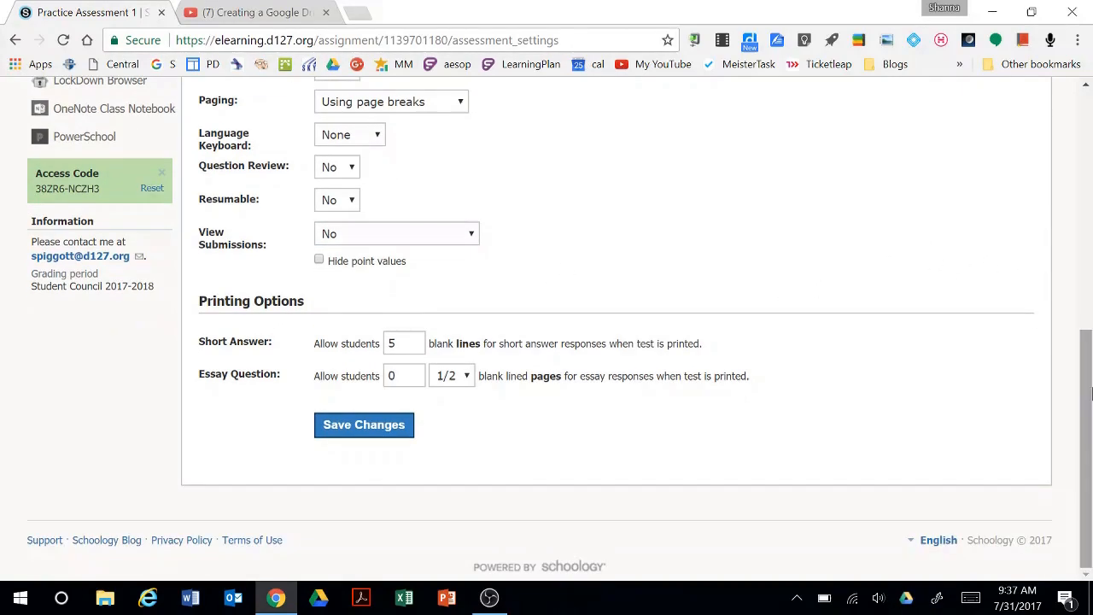
click(347, 425)
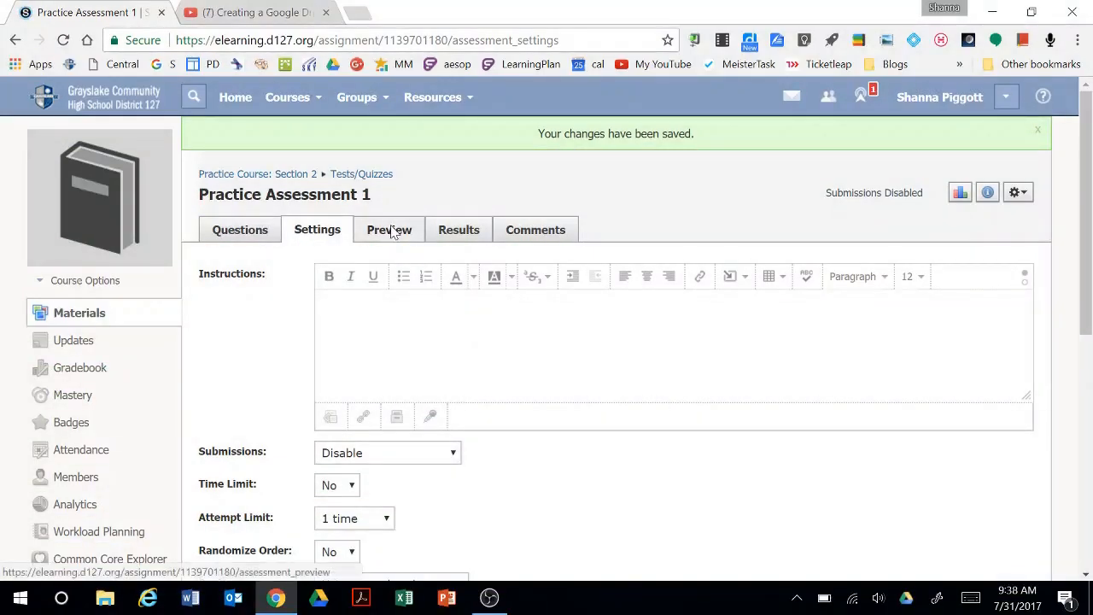
- Preview the test by starting a new attempt and look through the video and all questions
click(391, 231)
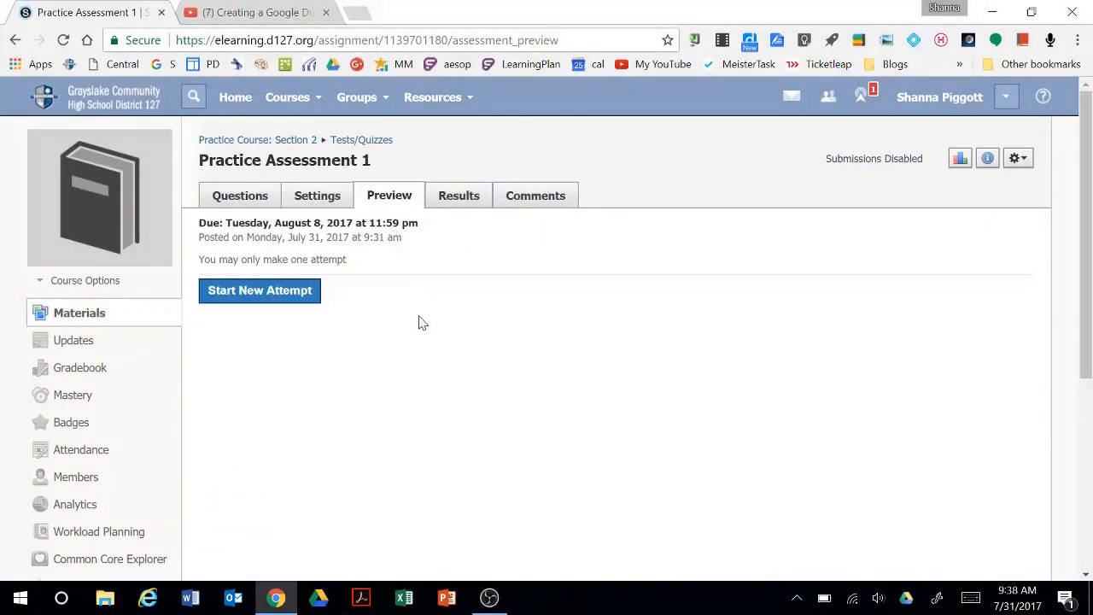
click(262, 292)
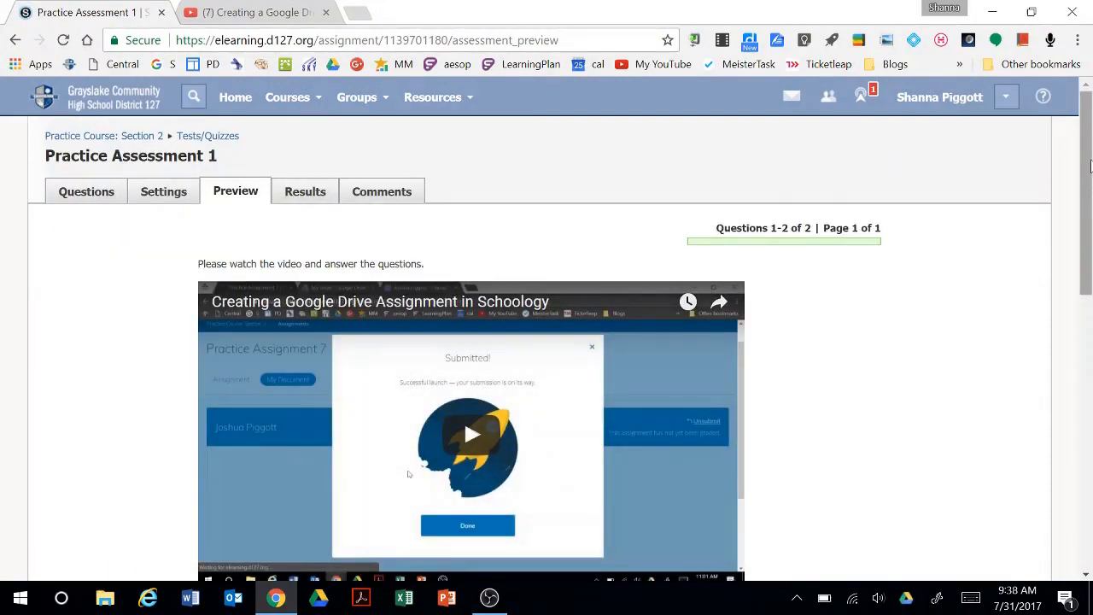
scroll(499, 248, down, 2)
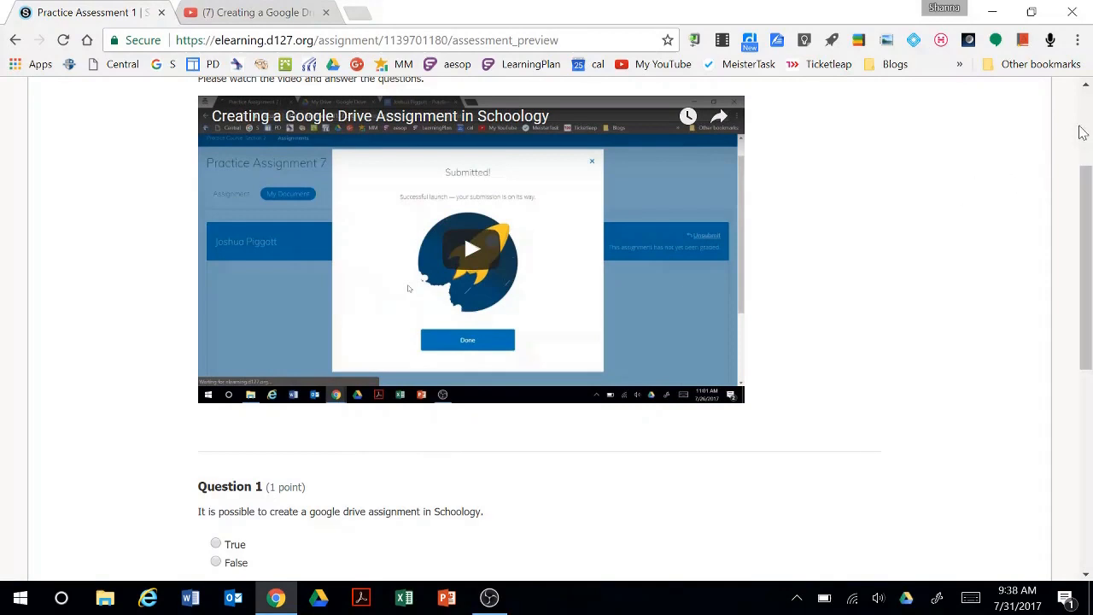
drag(1091, 208, 1091, 367)
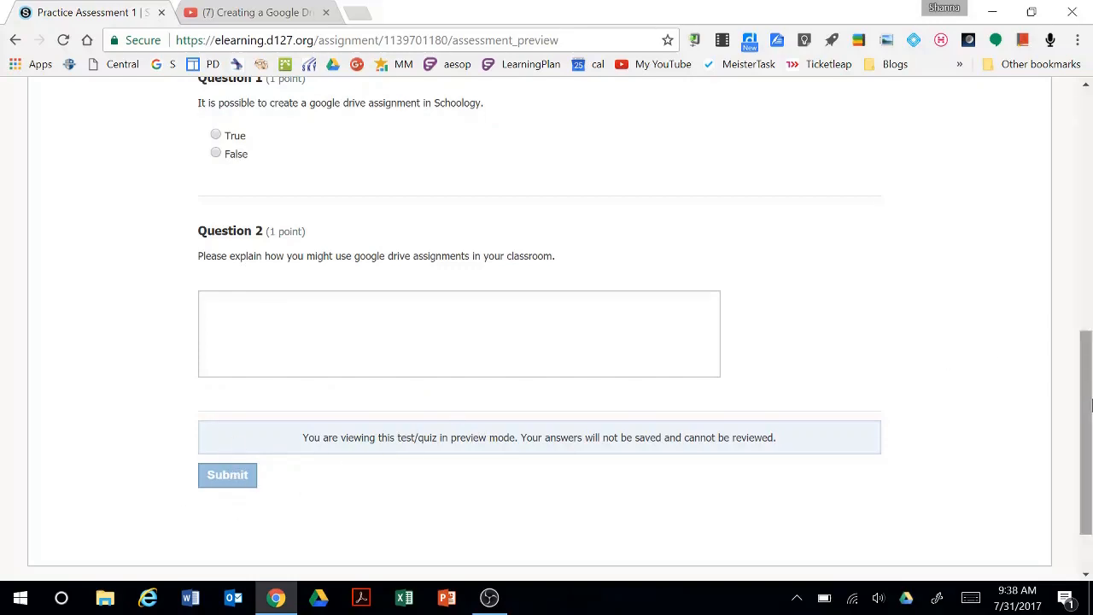
scroll(951, 360, up, 7)
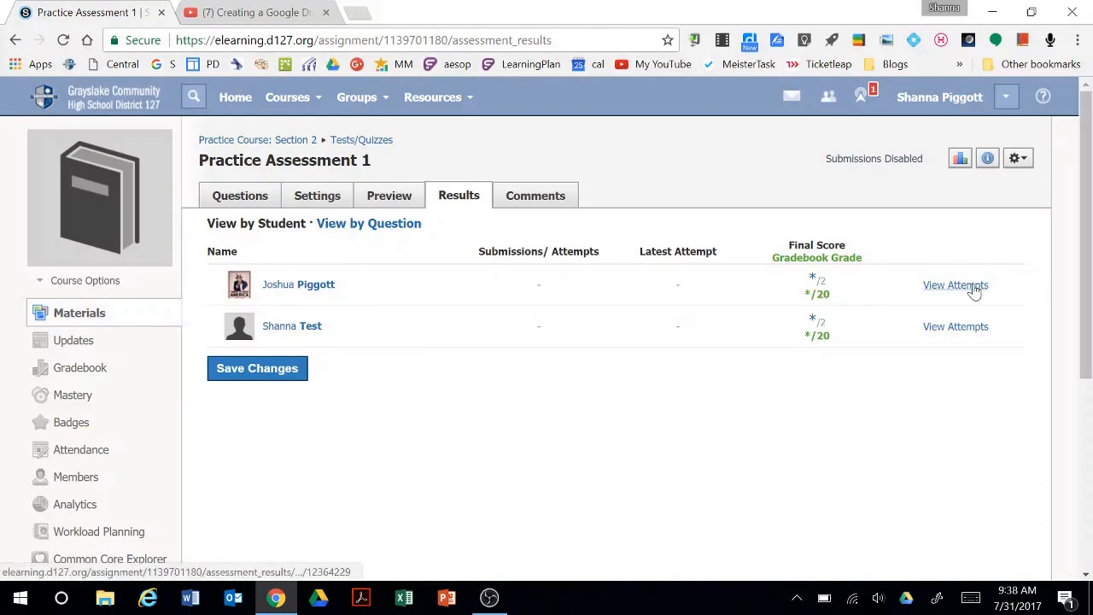
- View the test results by question and look at the responses to Question 2
click(360, 229)
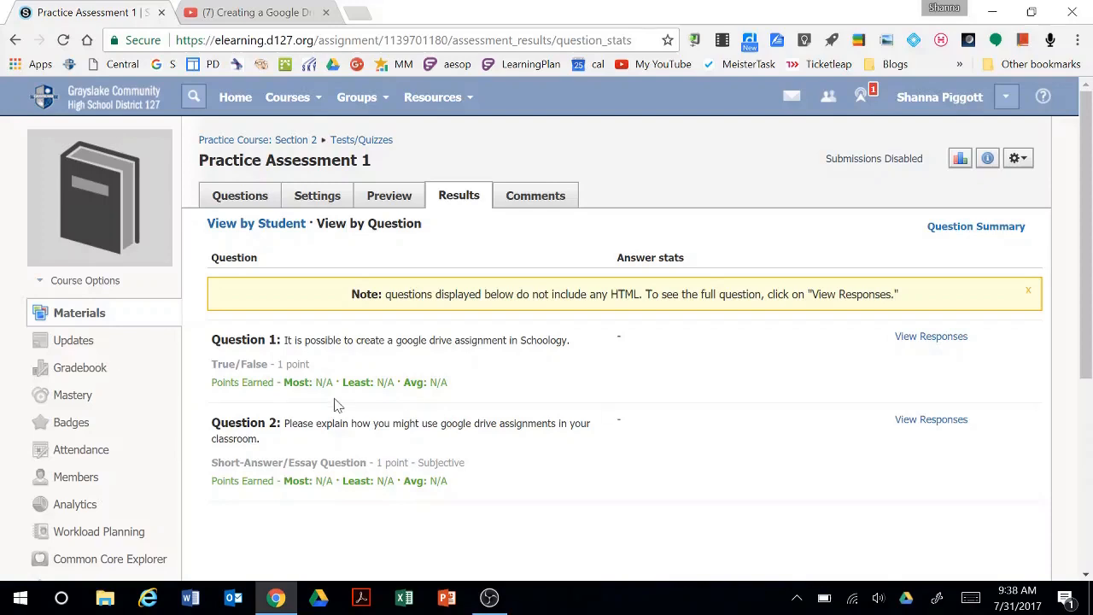
click(958, 420)
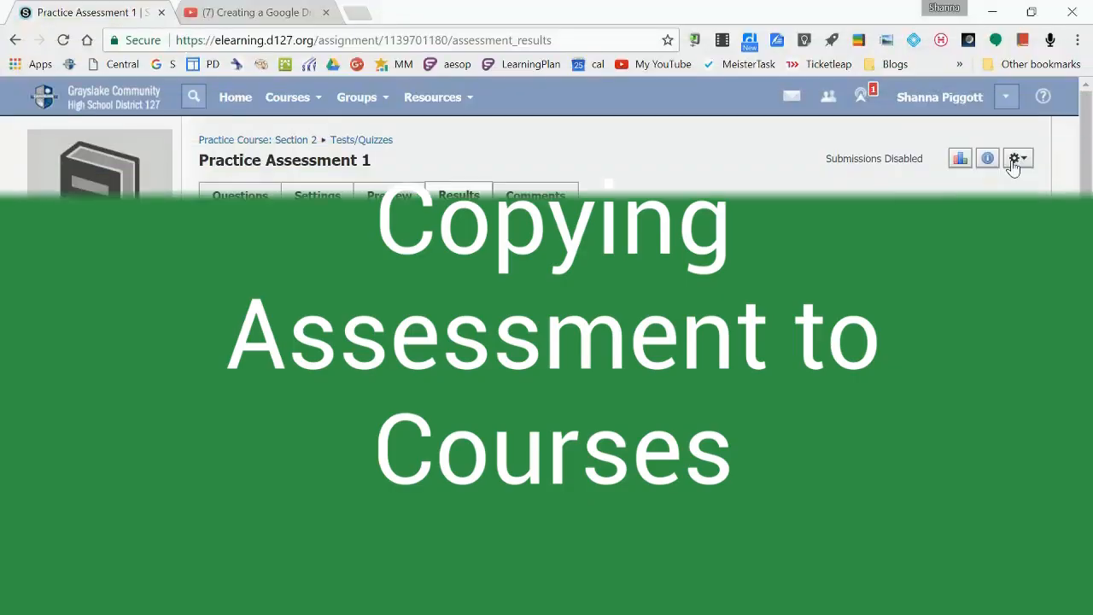
- Check which other courses the test can be copied to, and cancel without copying it
click(1016, 158)
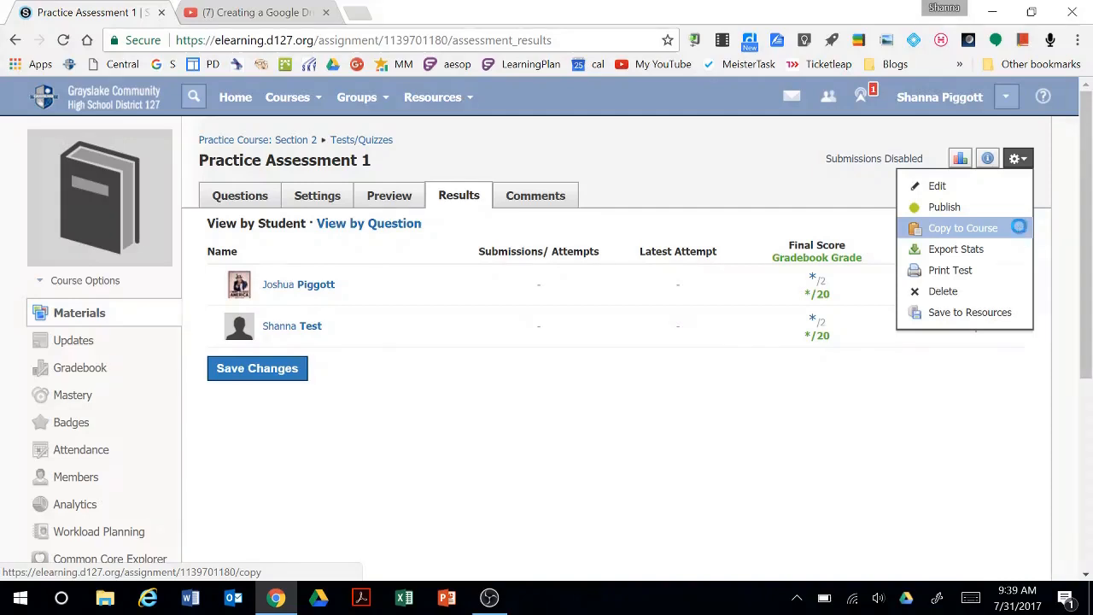
click(1020, 230)
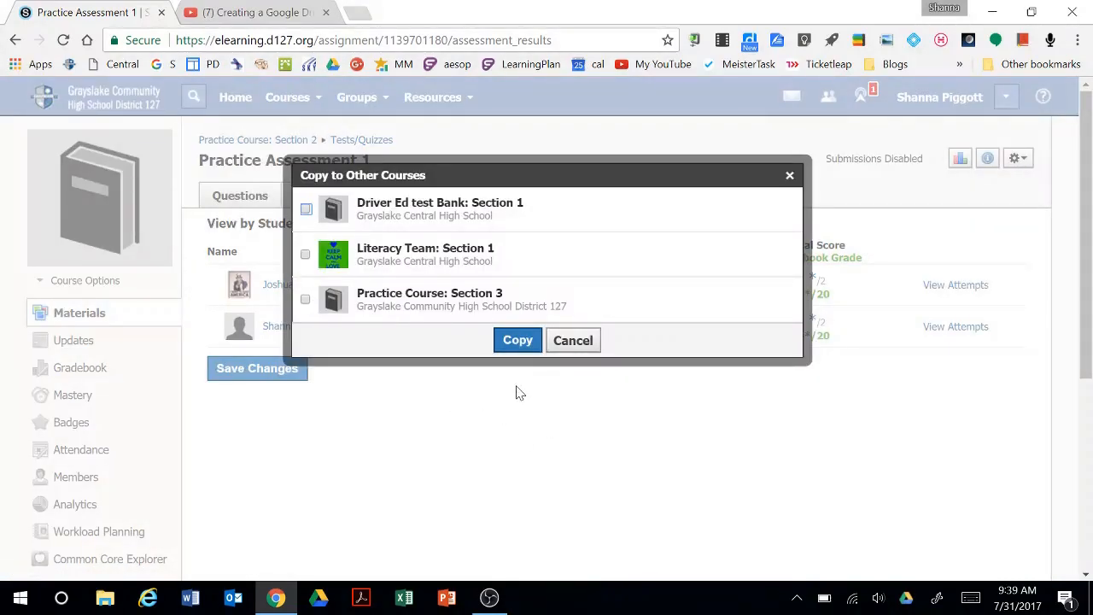
click(571, 341)
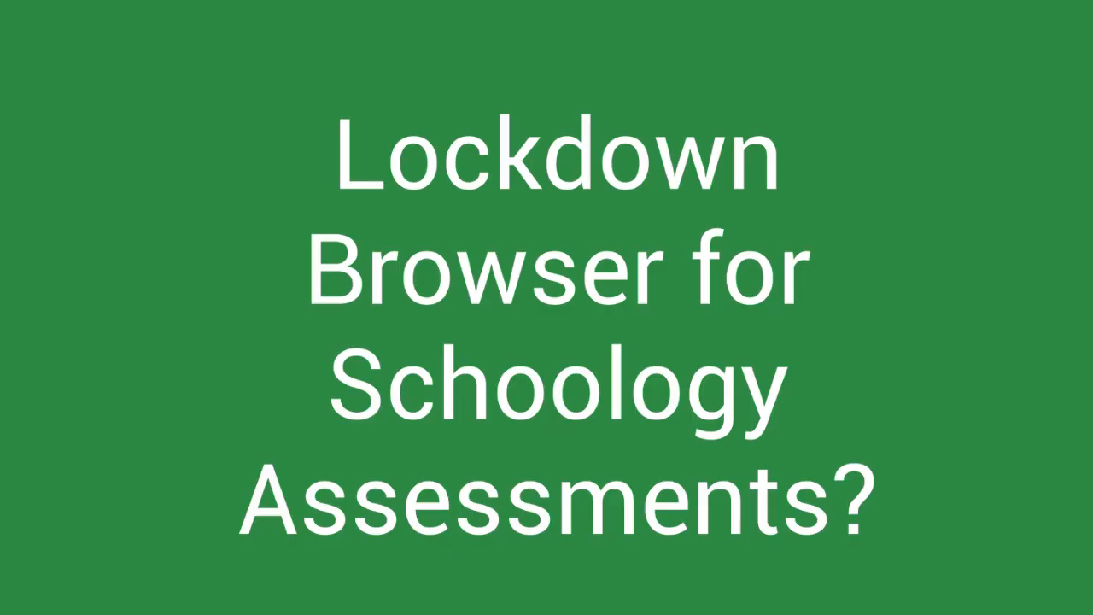